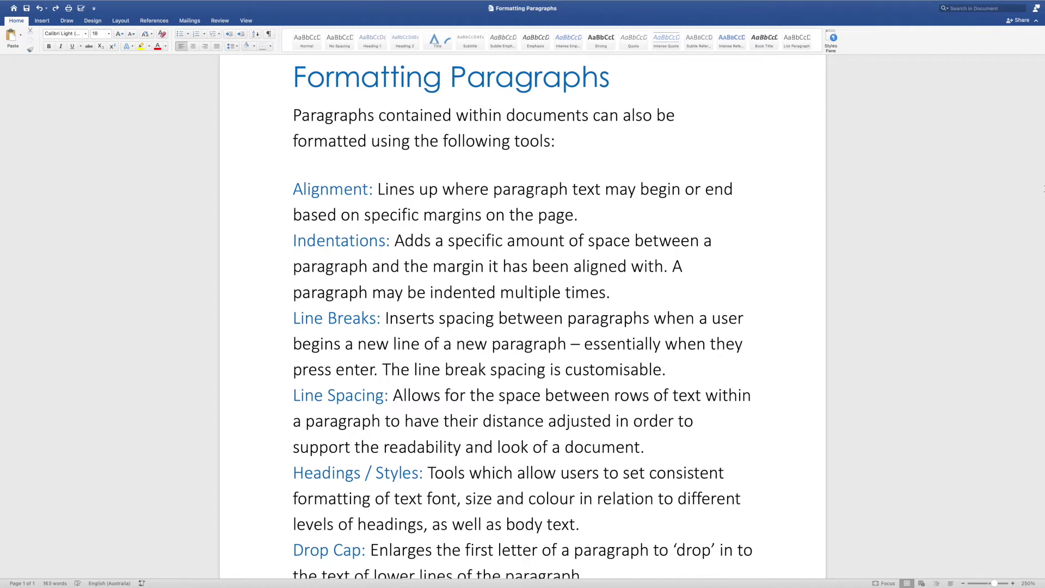
Step: Try Center and Align Right on the Alignment paragraph, then justify it together with Indentations
double_click(463, 188)
click(463, 188)
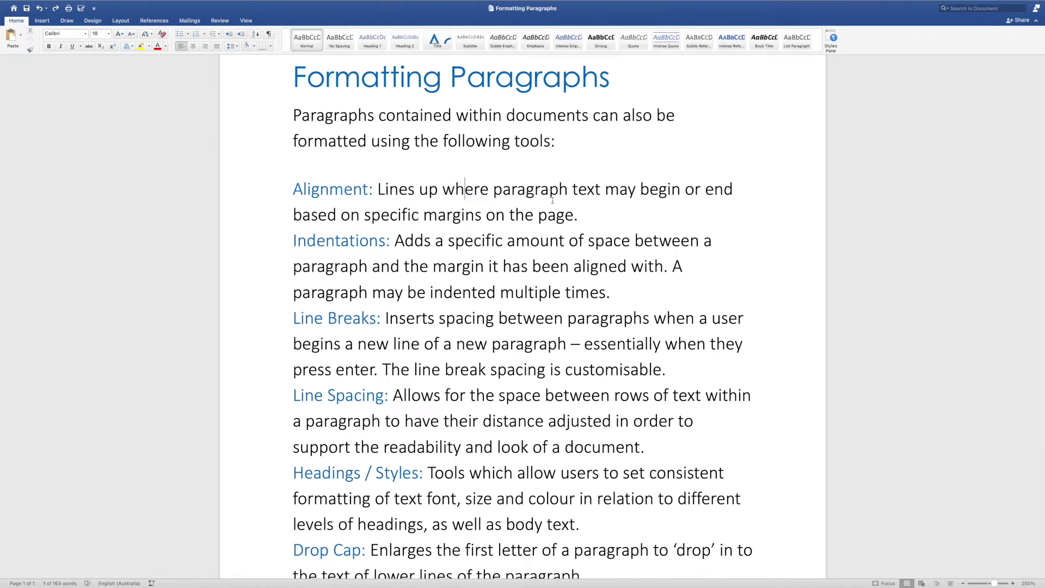
double_click(279, 201)
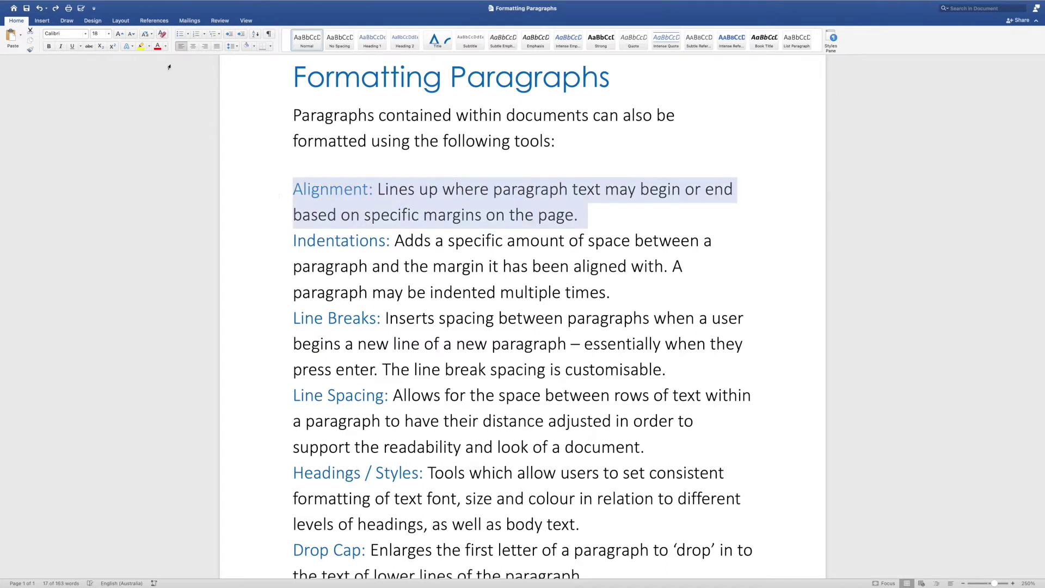
click(192, 48)
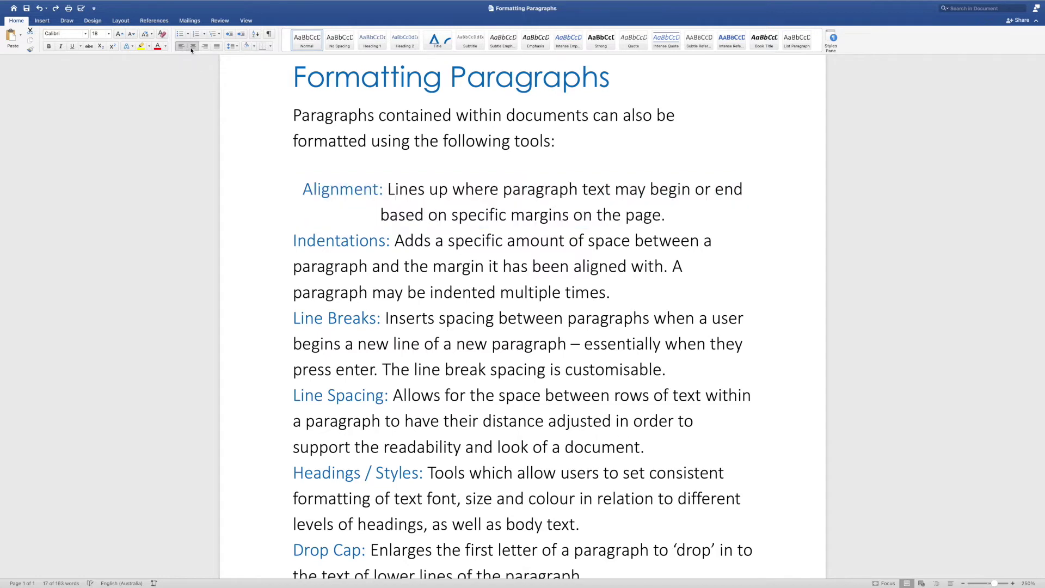
click(205, 47)
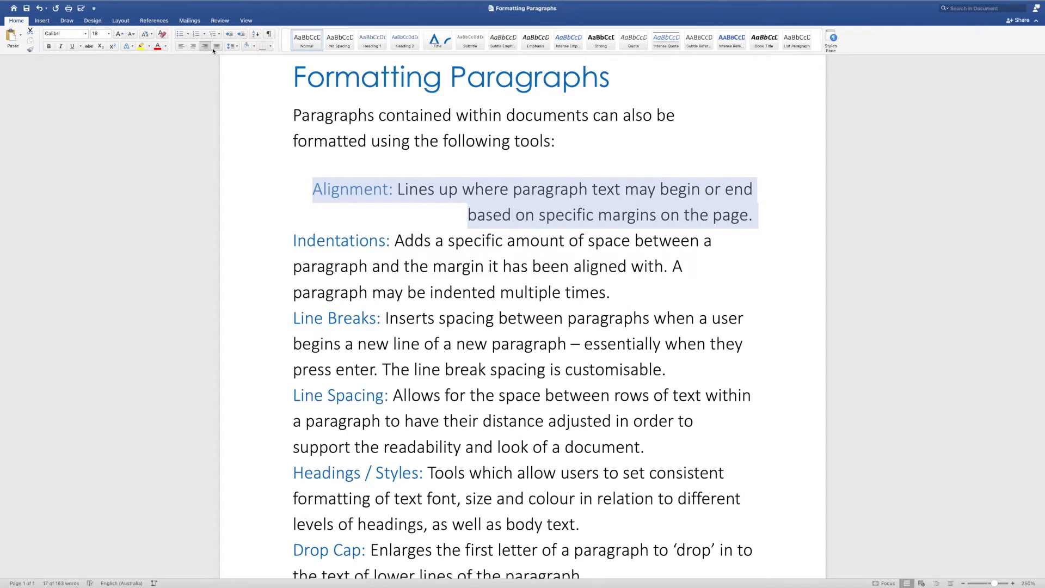
click(214, 49)
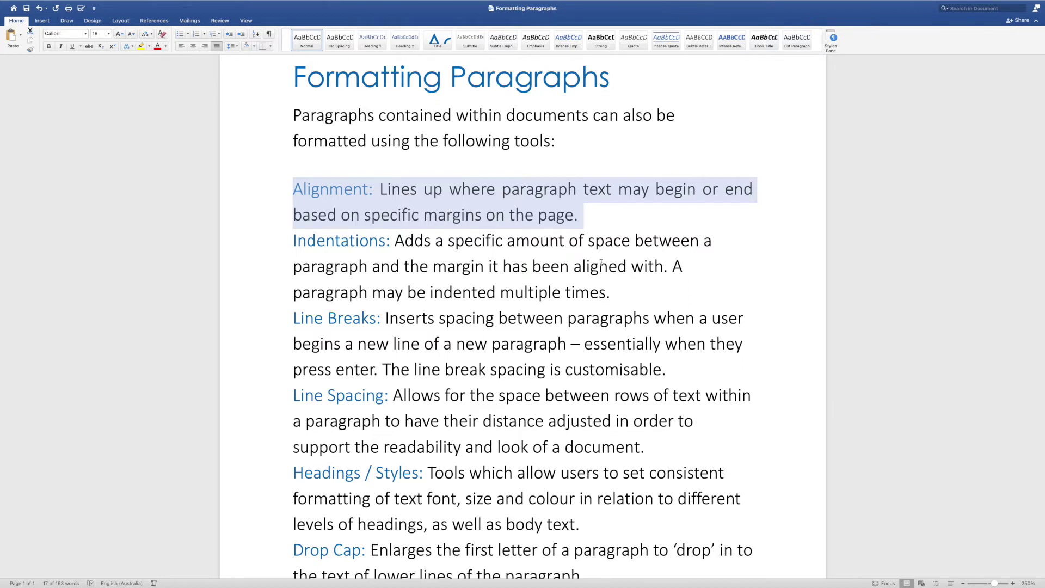
drag(630, 296, 259, 196)
click(216, 47)
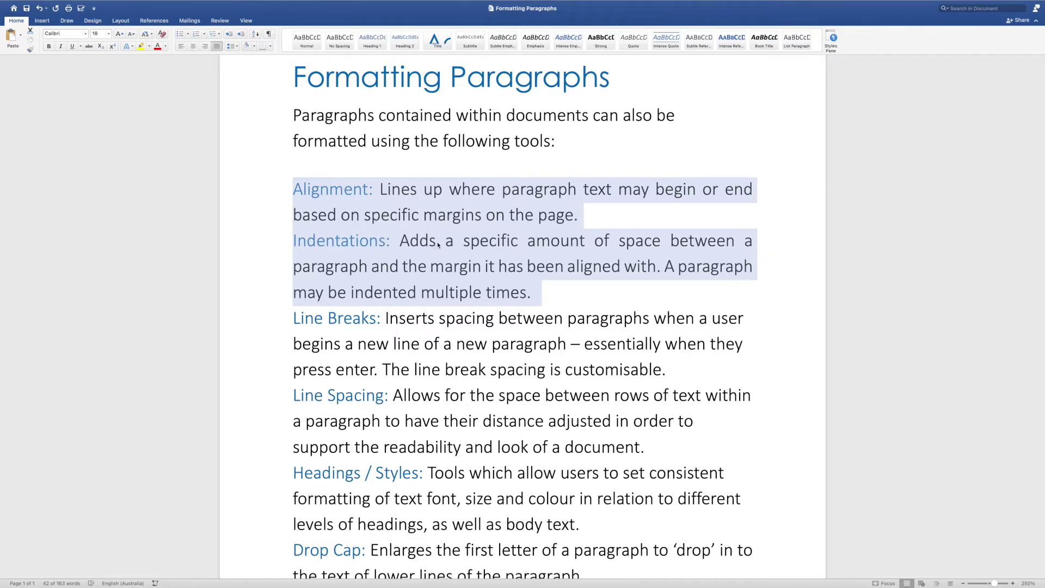
Step: Left-align the Indentations paragraph with Cmd+L and increase its indent by one step
key(super+l)
click(435, 258)
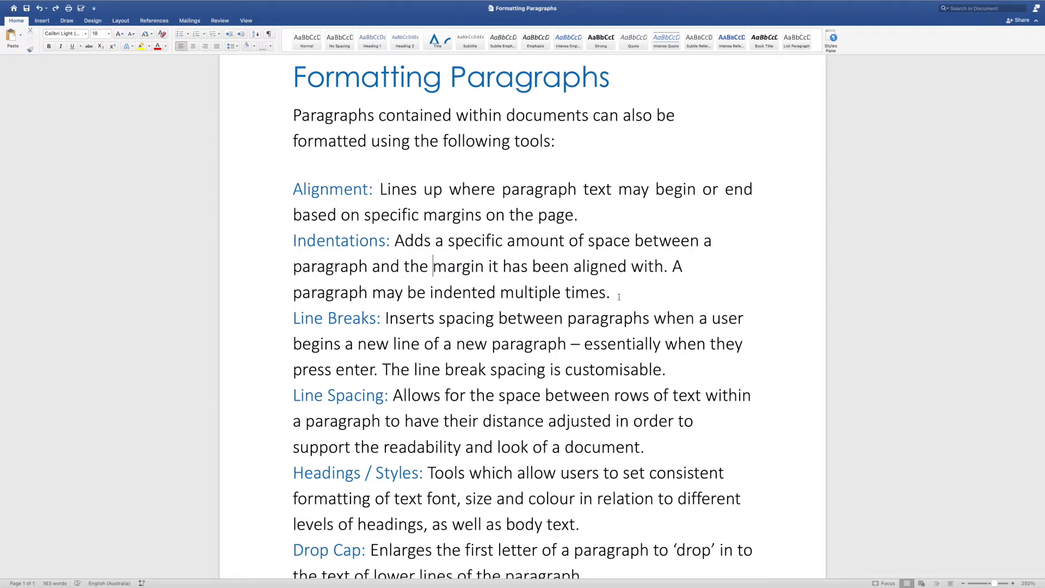
drag(619, 297, 273, 245)
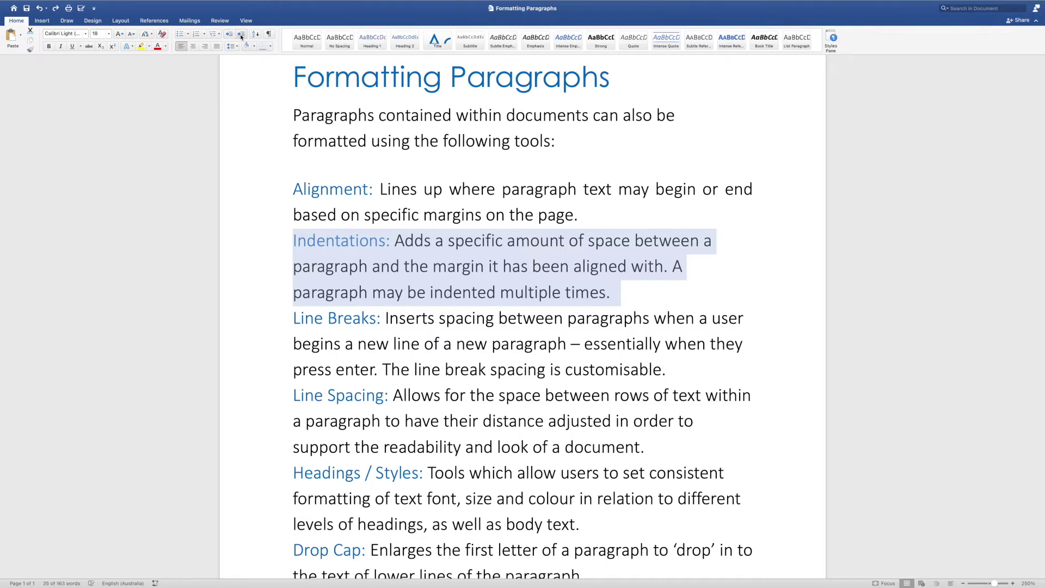
click(241, 34)
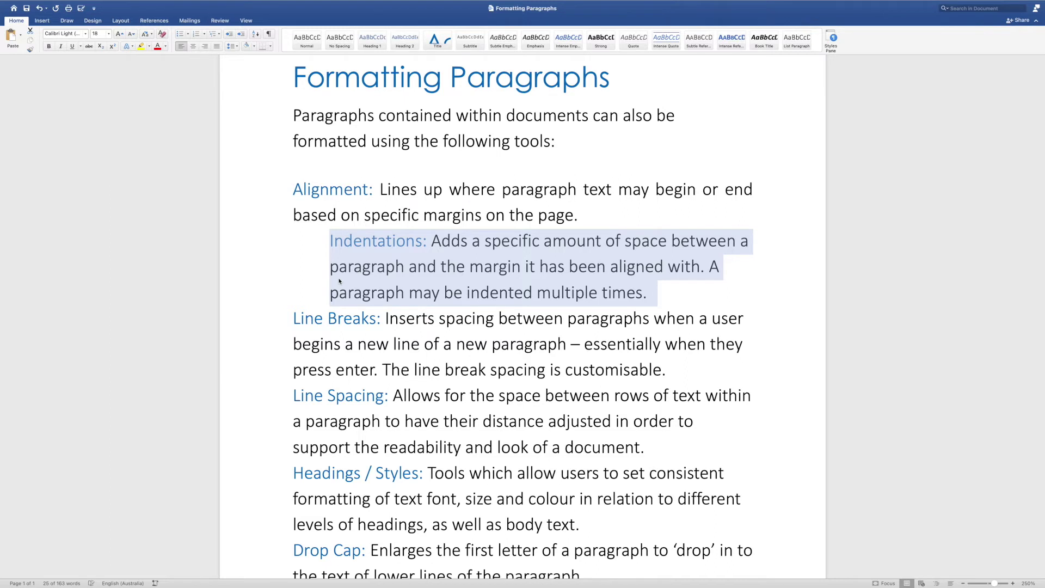
click(390, 344)
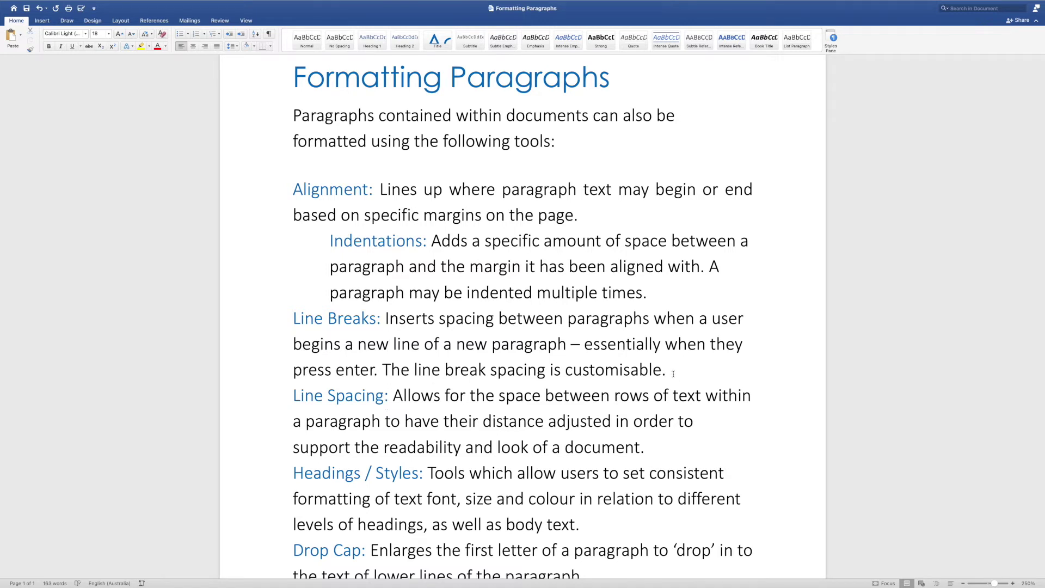
drag(742, 367, 223, 324)
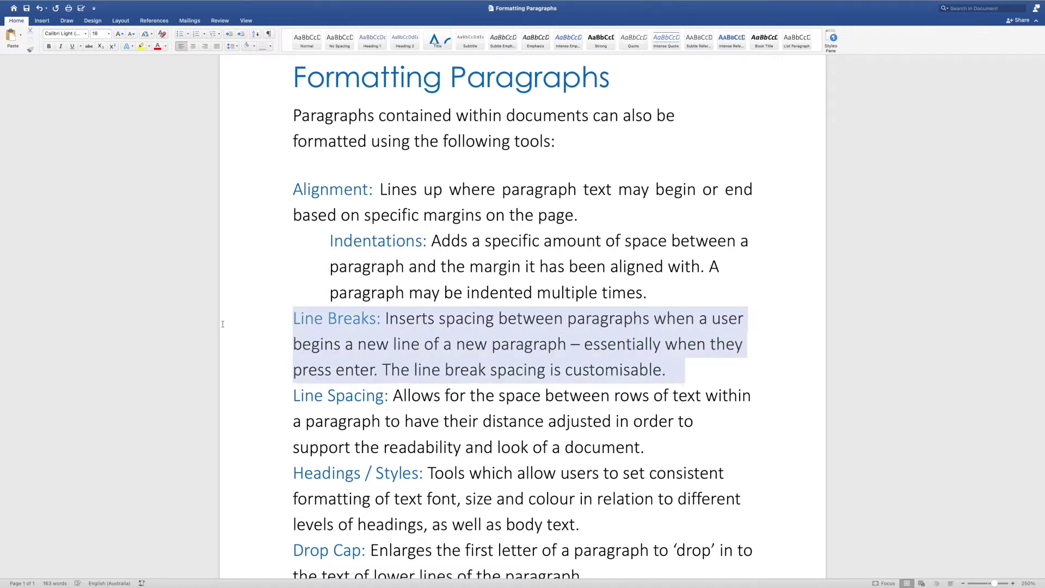
Step: In Line Spacing Options, set Before and After spacing to 12 pt for Line Breaks
click(239, 47)
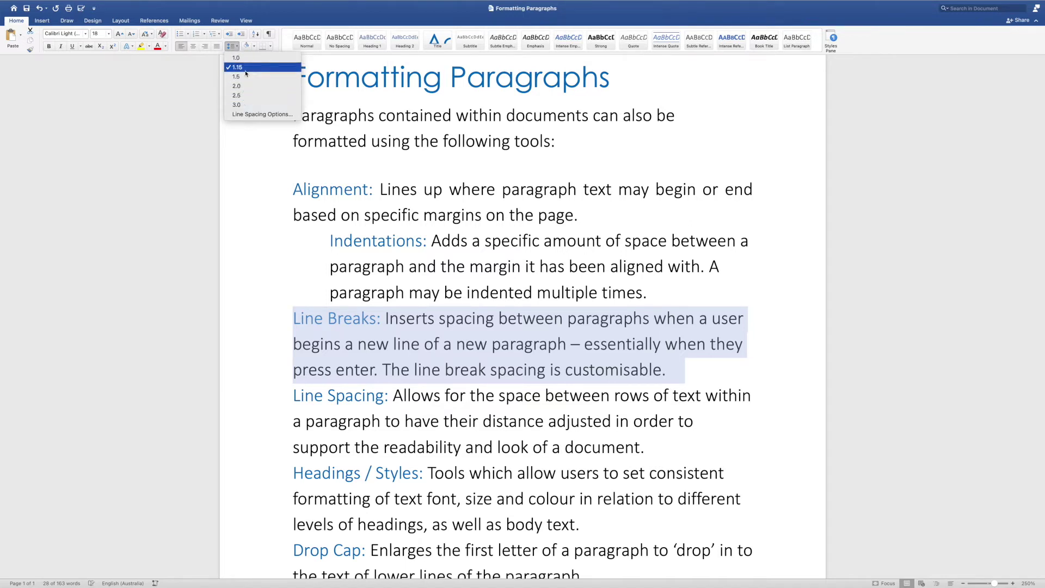
click(259, 115)
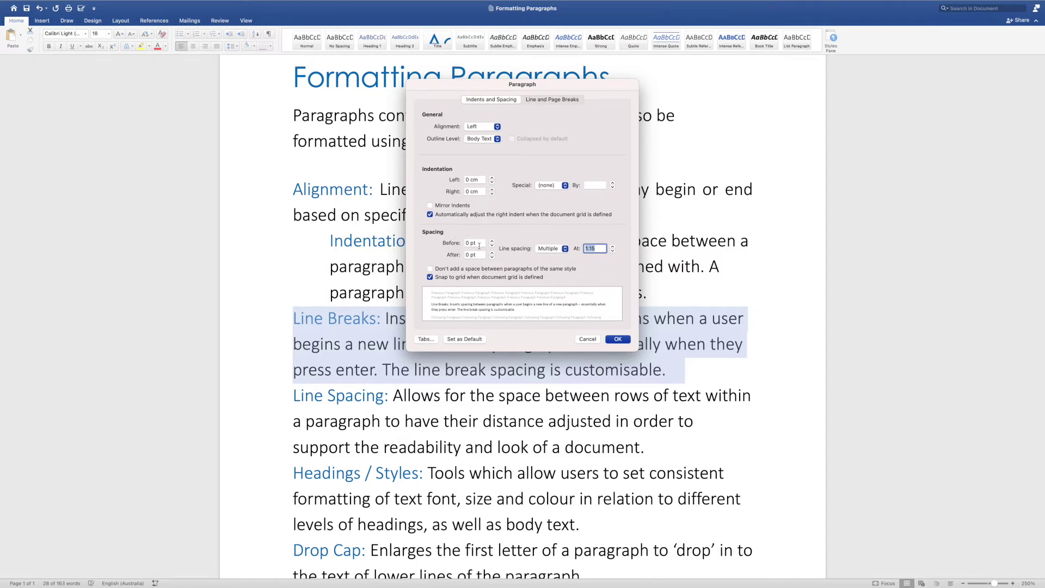
click(493, 242)
click(492, 241)
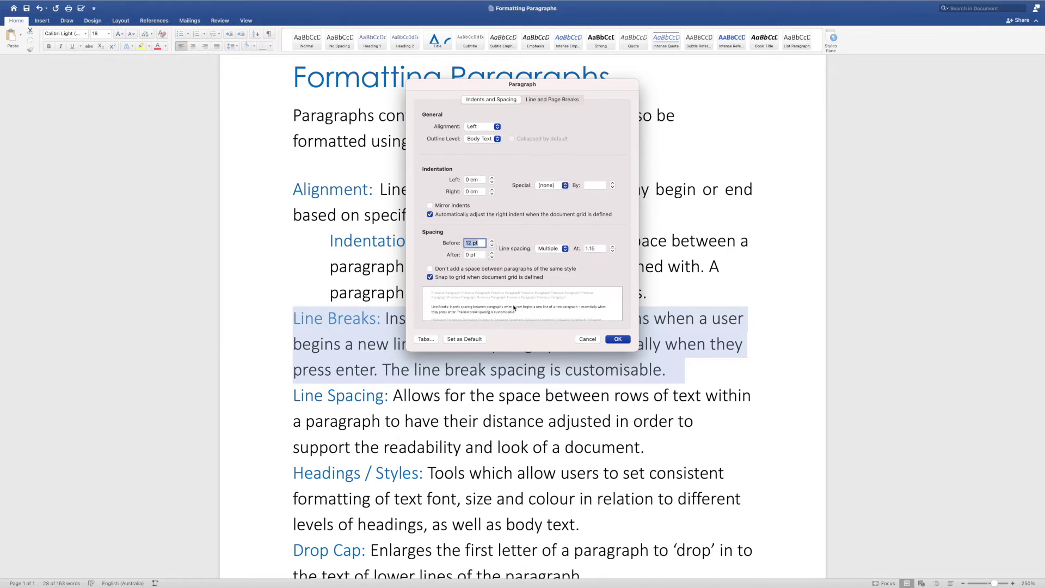
click(492, 253)
click(492, 253)
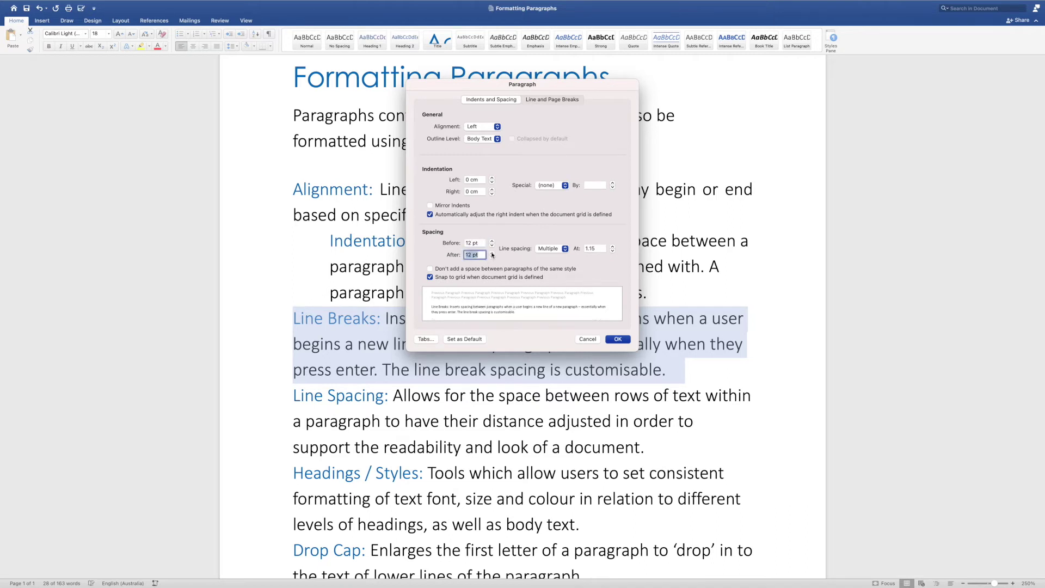
click(622, 342)
click(561, 400)
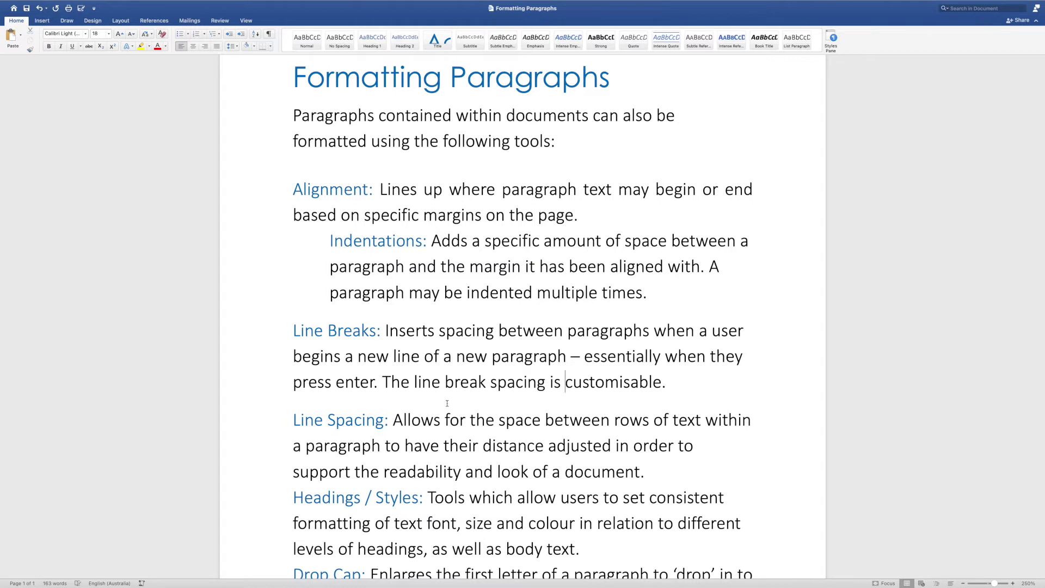
click(705, 384)
key(Return)
text(hgsajhcgajhdfgashjf)
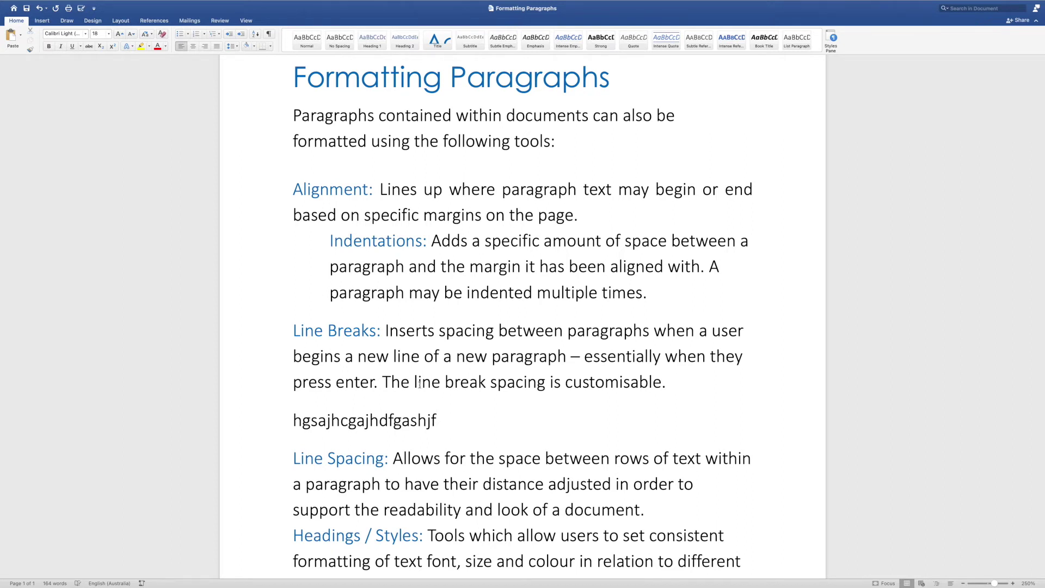
triple_click(404, 422)
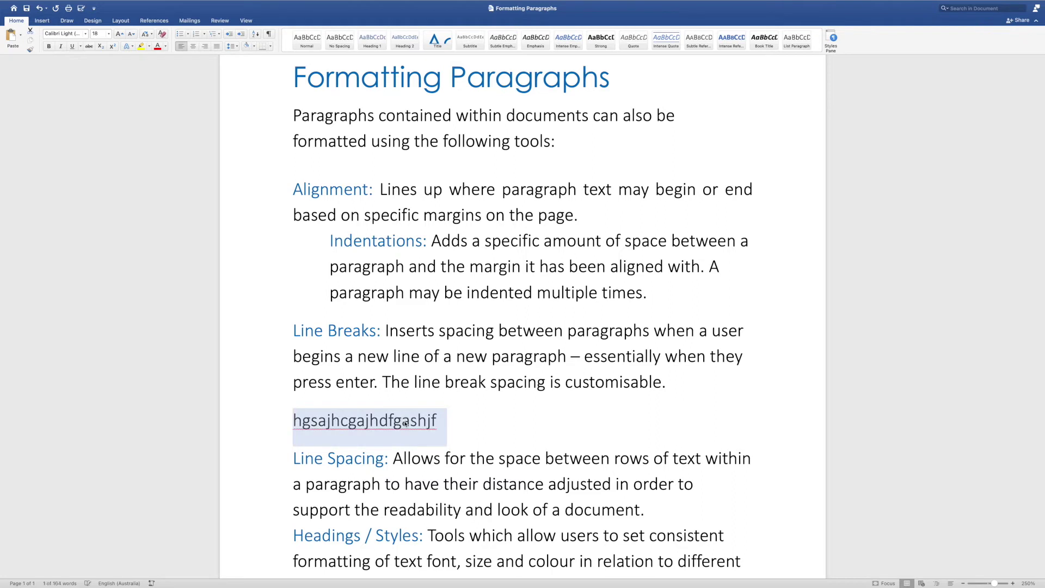
key(BackSpace)
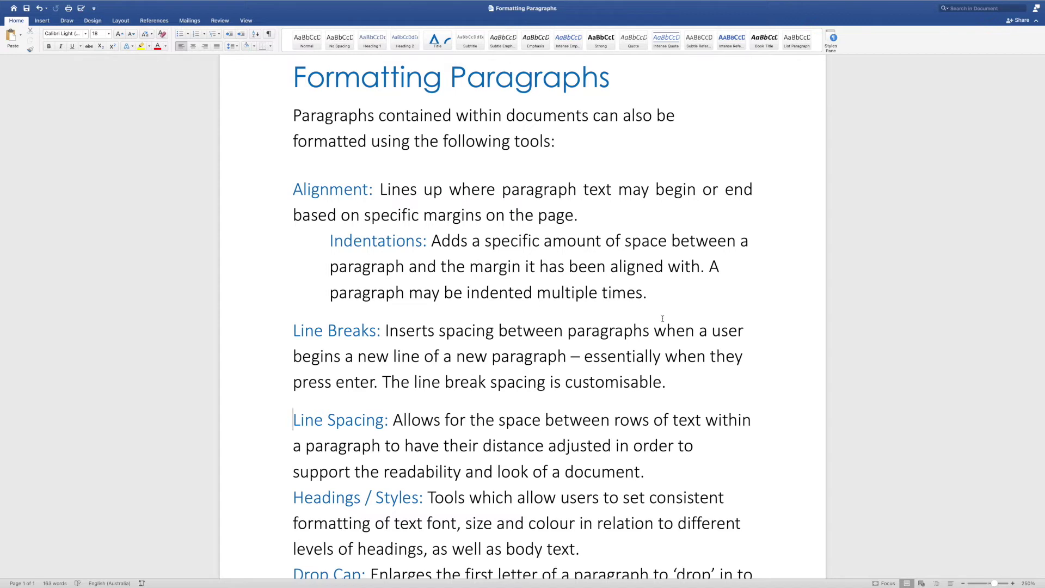
double_click(233, 422)
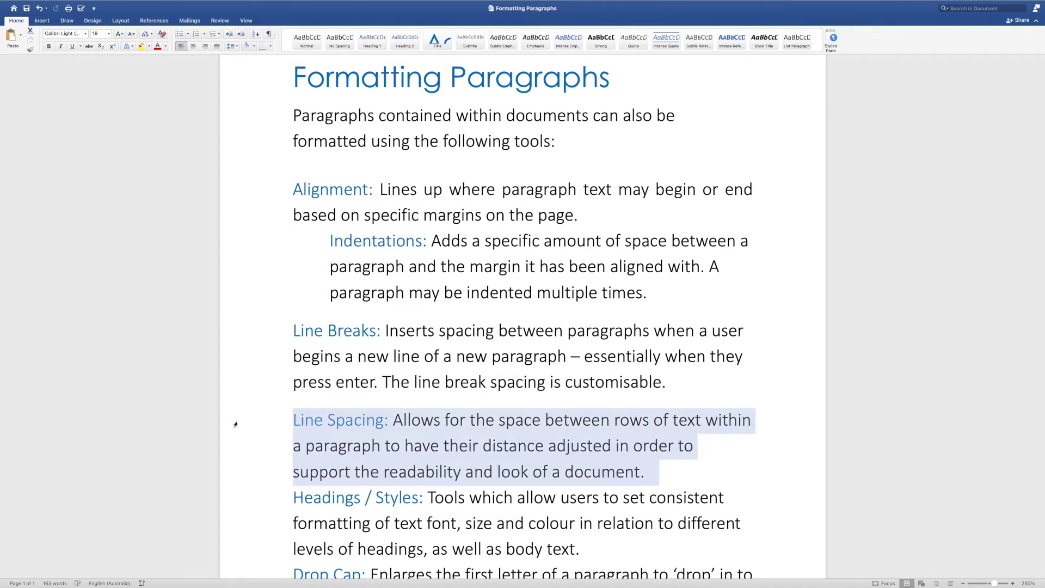
Step: Try double line spacing on the Line Spacing paragraph, then restore 1.15
click(233, 46)
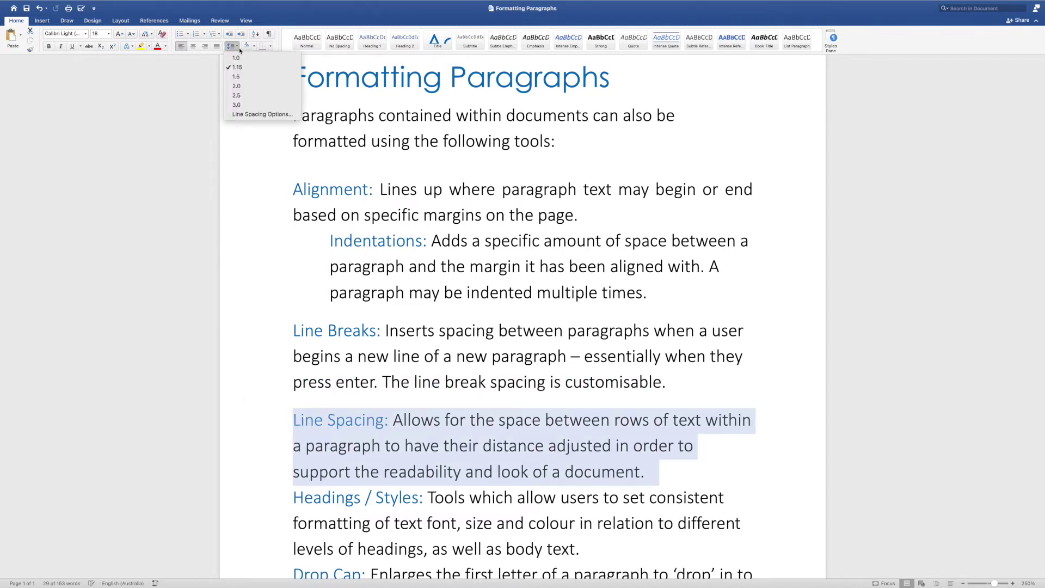
click(242, 87)
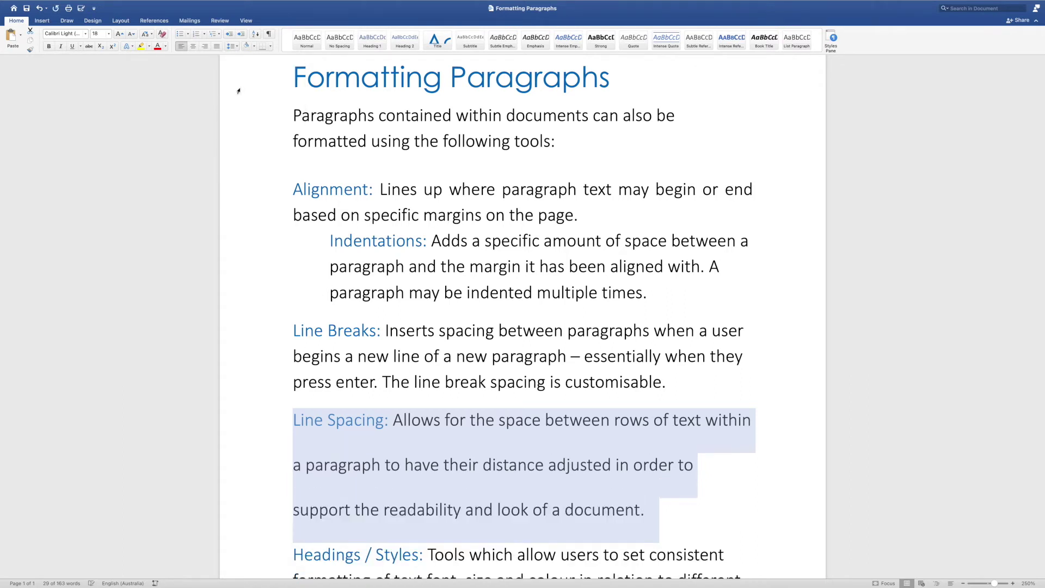
click(233, 46)
click(237, 68)
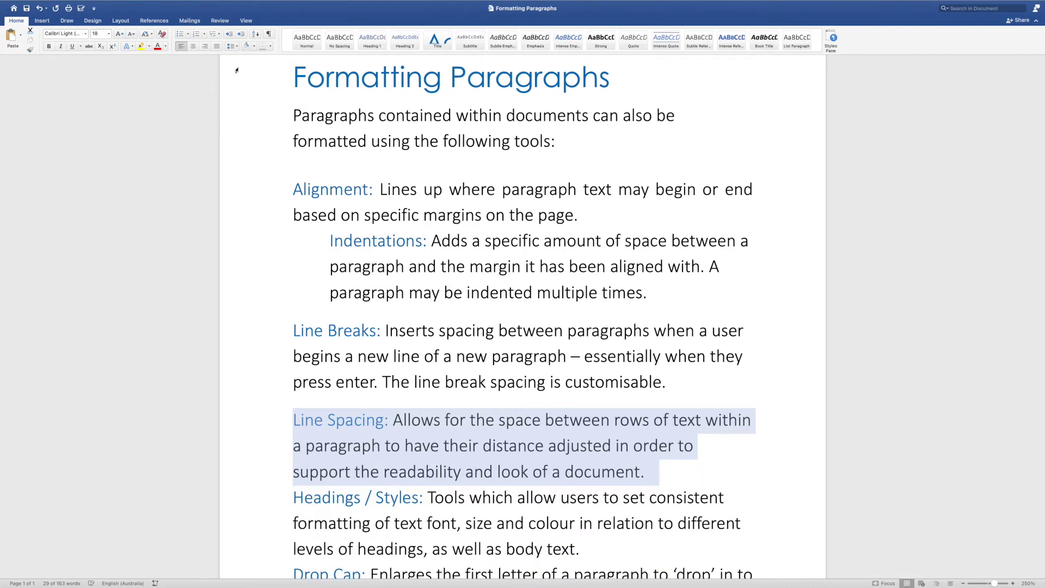
Step: In the Paragraph dialog, try Double and Exactly 15 pt, then apply 1.5 lines spacing
click(232, 46)
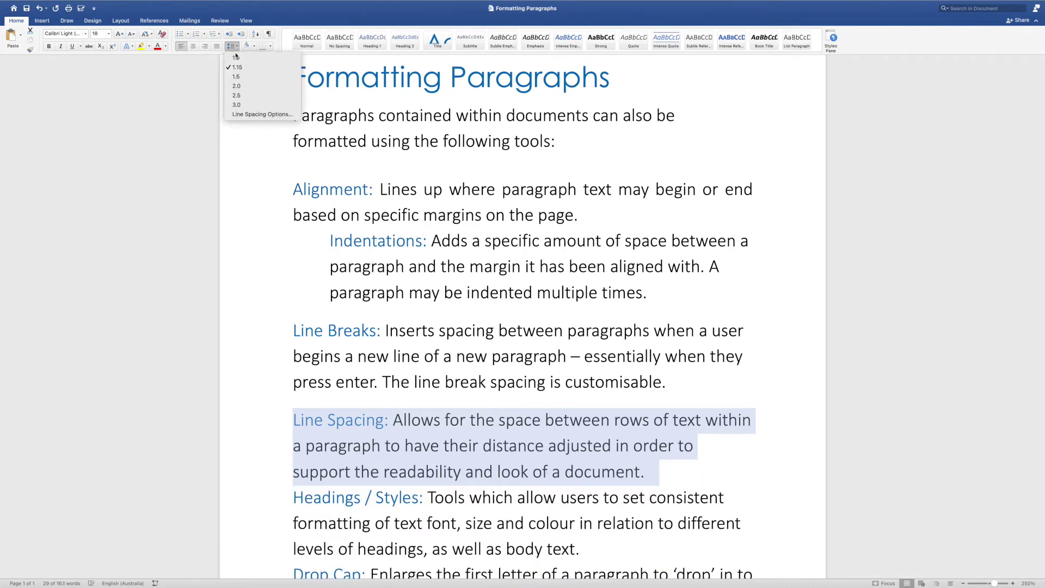
click(241, 113)
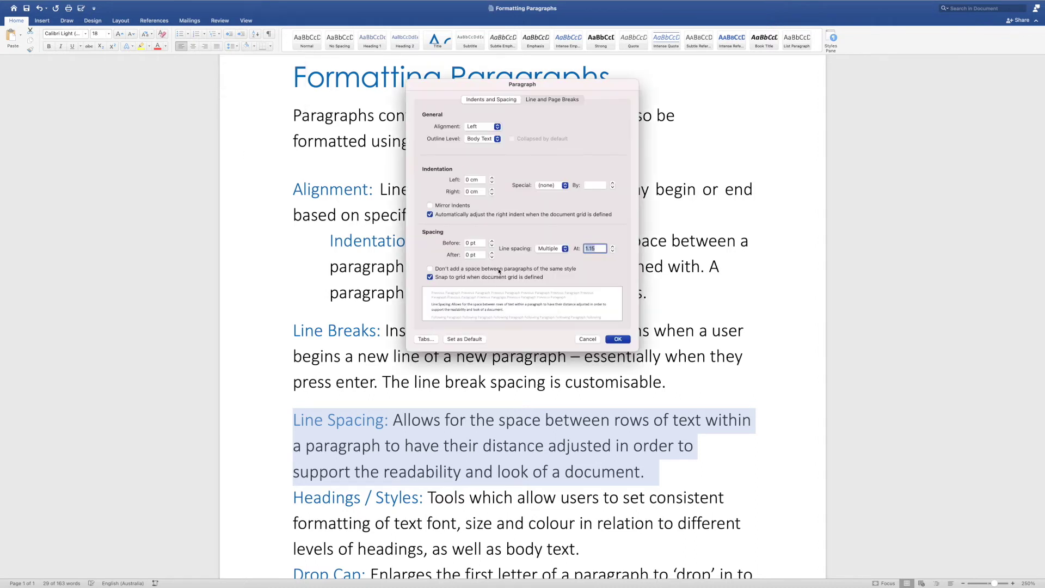
click(565, 250)
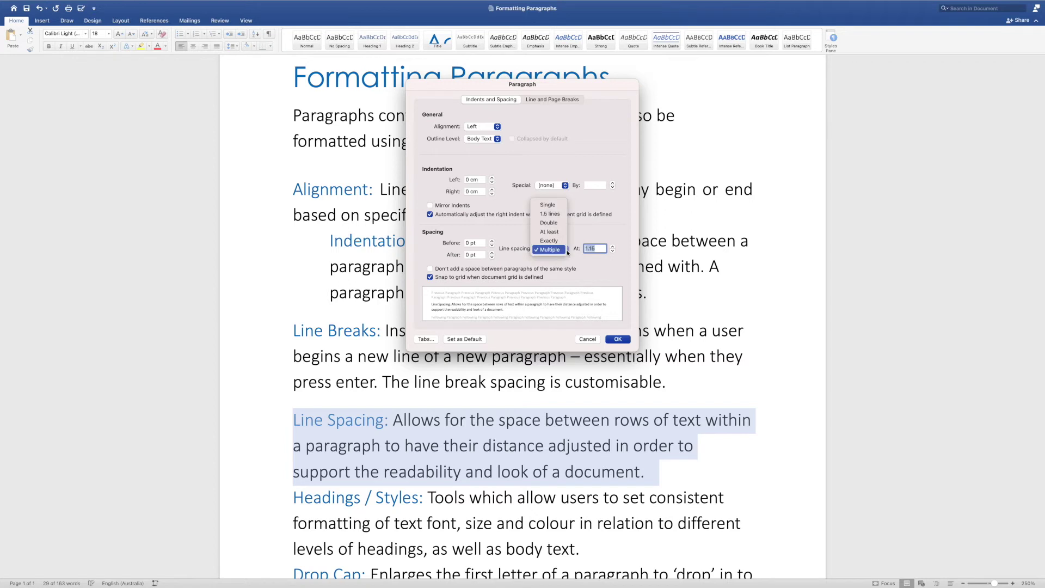
click(557, 224)
click(565, 249)
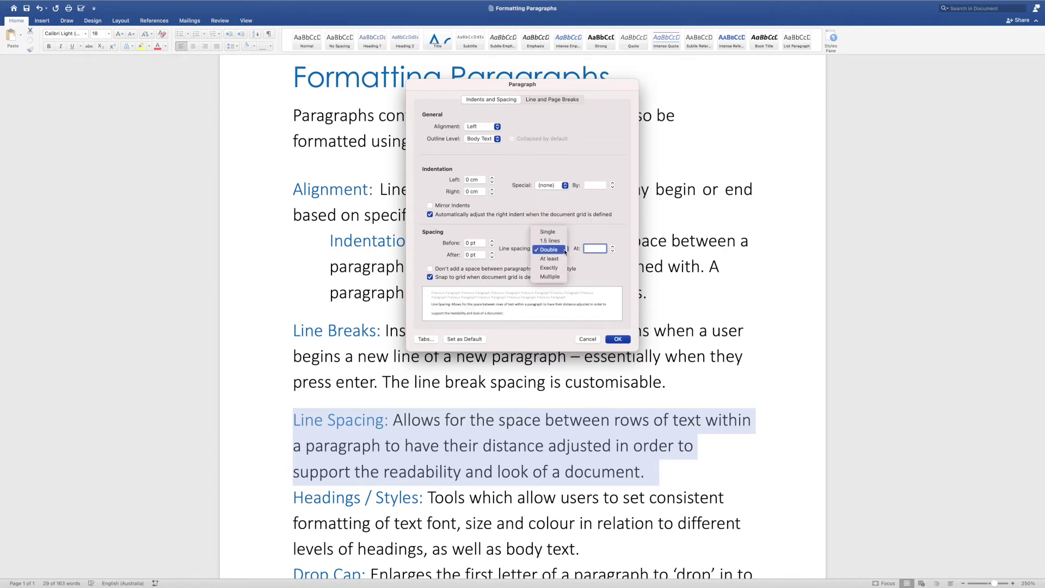
click(554, 268)
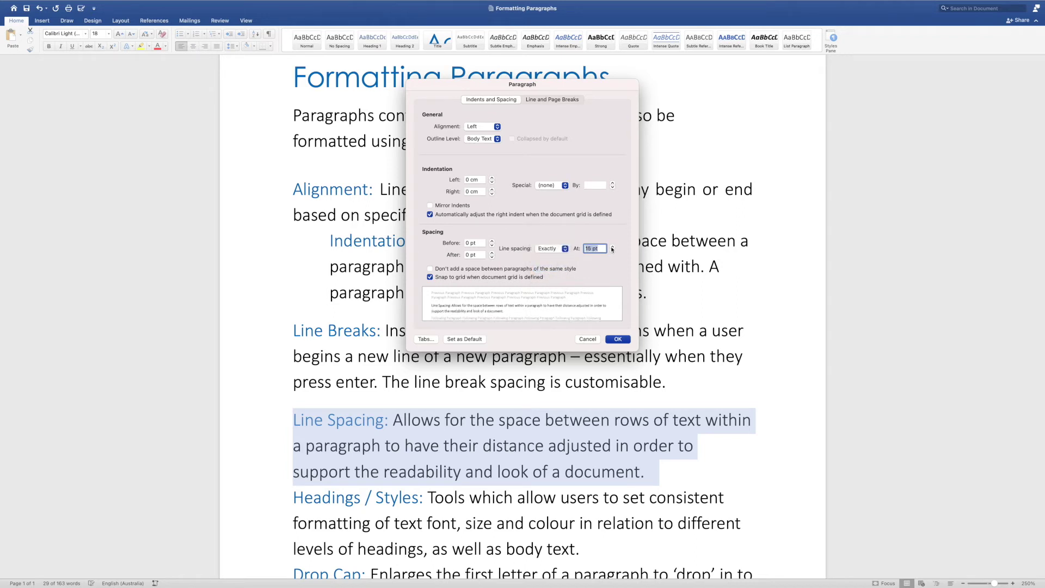
click(565, 249)
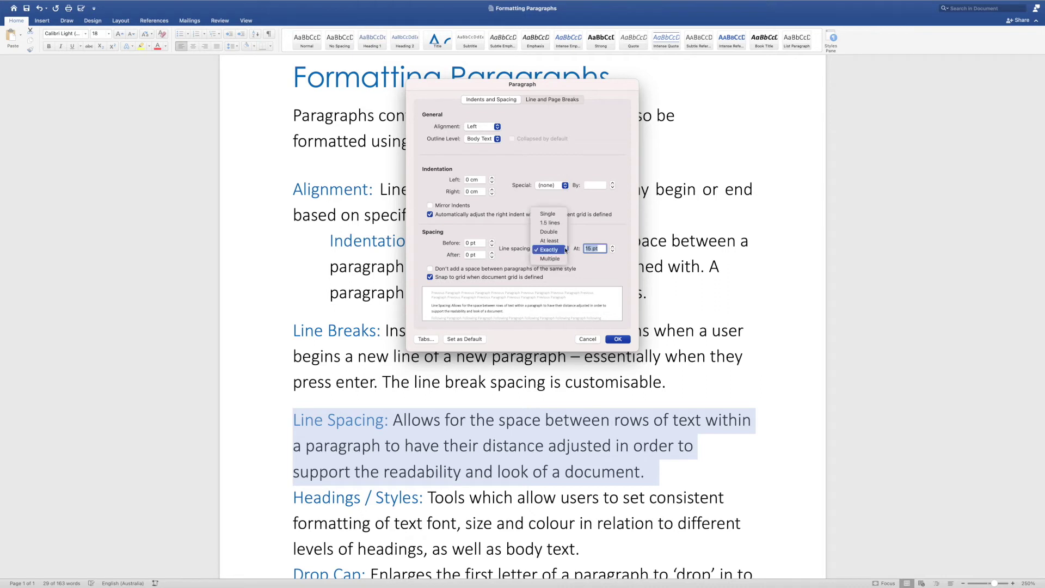
click(558, 229)
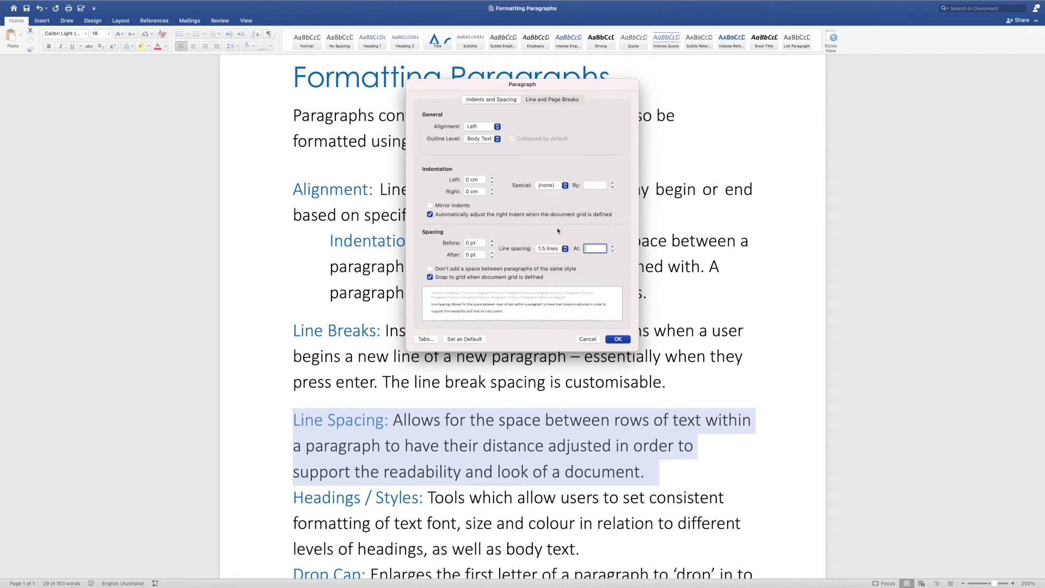
click(618, 338)
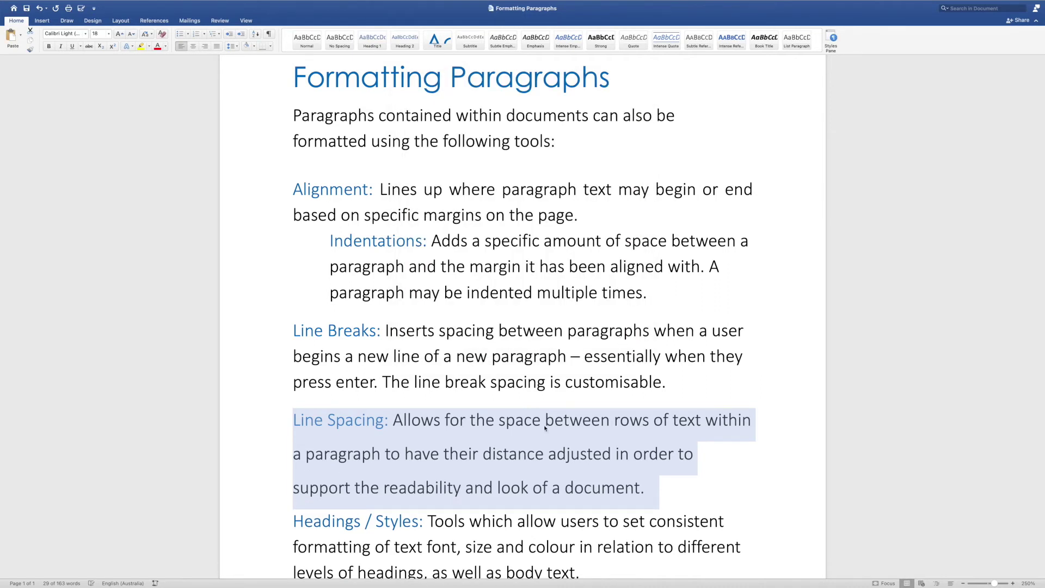
click(549, 454)
Step: Apply the Title style to the Headings / Styles paragraph, then revert it to Normal
scroll(577, 444, down, 5)
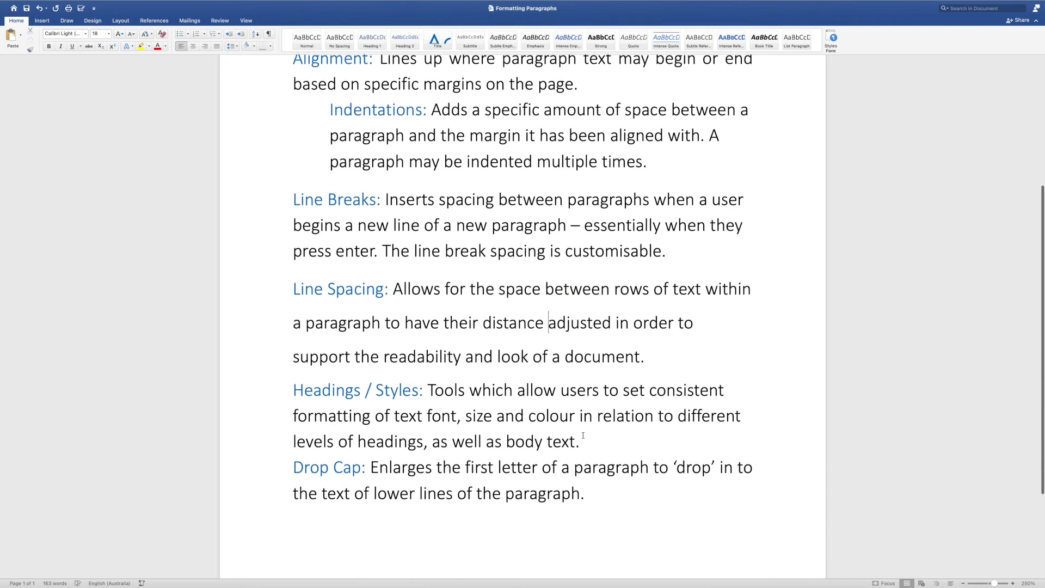
drag(581, 431, 262, 388)
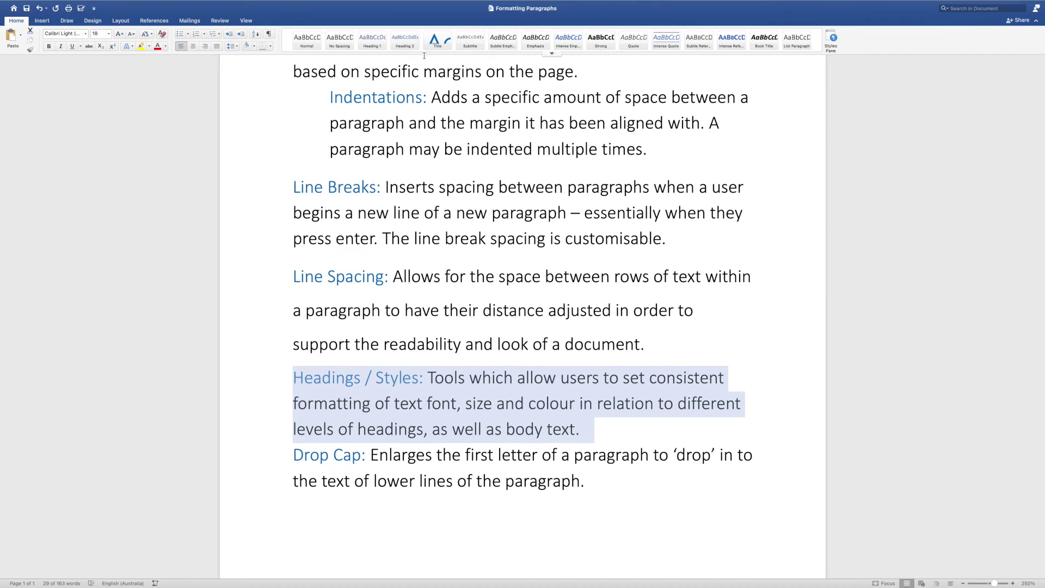
click(438, 39)
scroll(449, 276, up, 5)
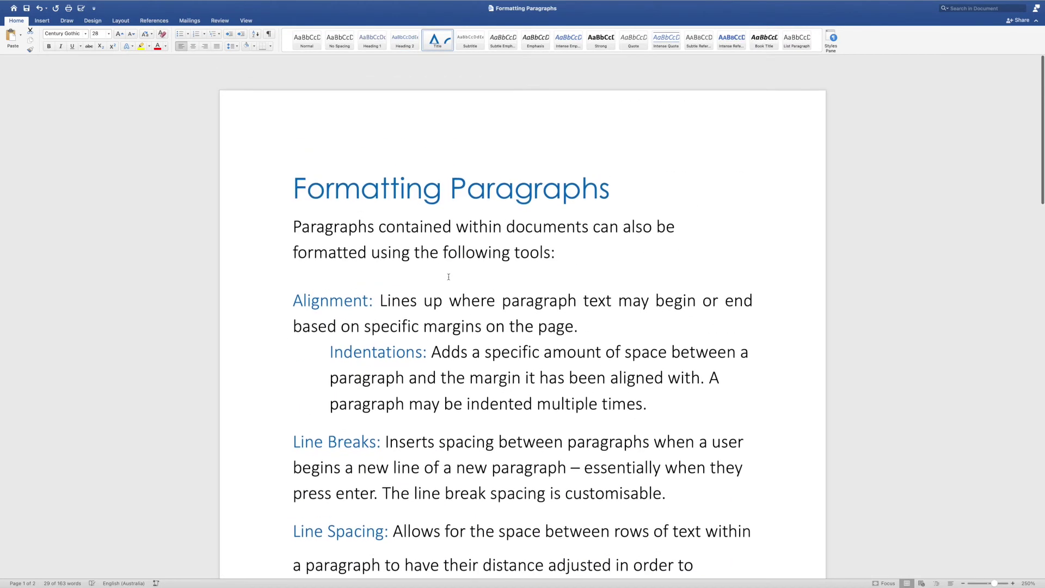
scroll(449, 276, down, 1)
scroll(477, 175, down, 10)
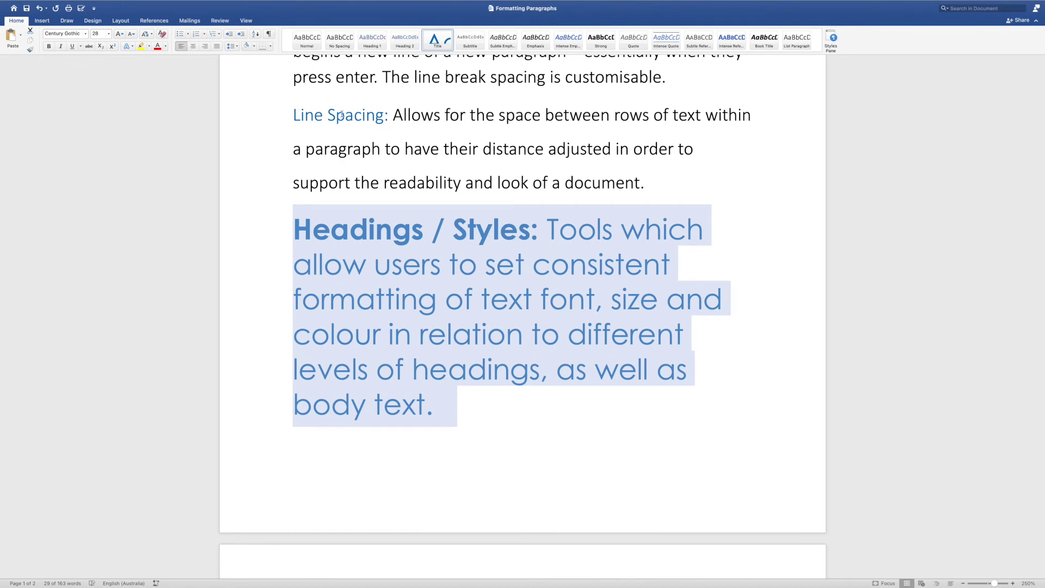
click(307, 40)
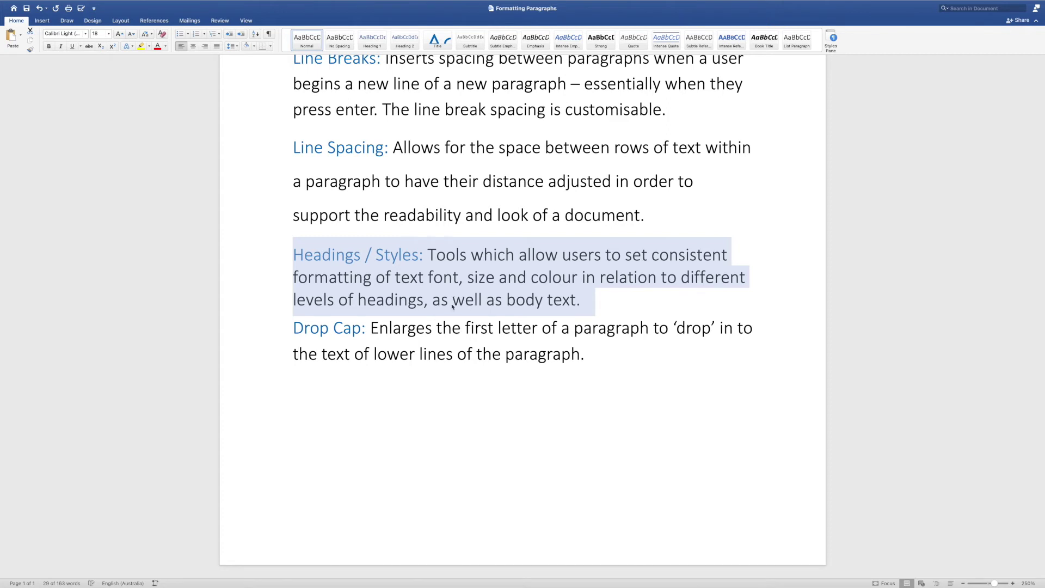
scroll(467, 397, up, 2)
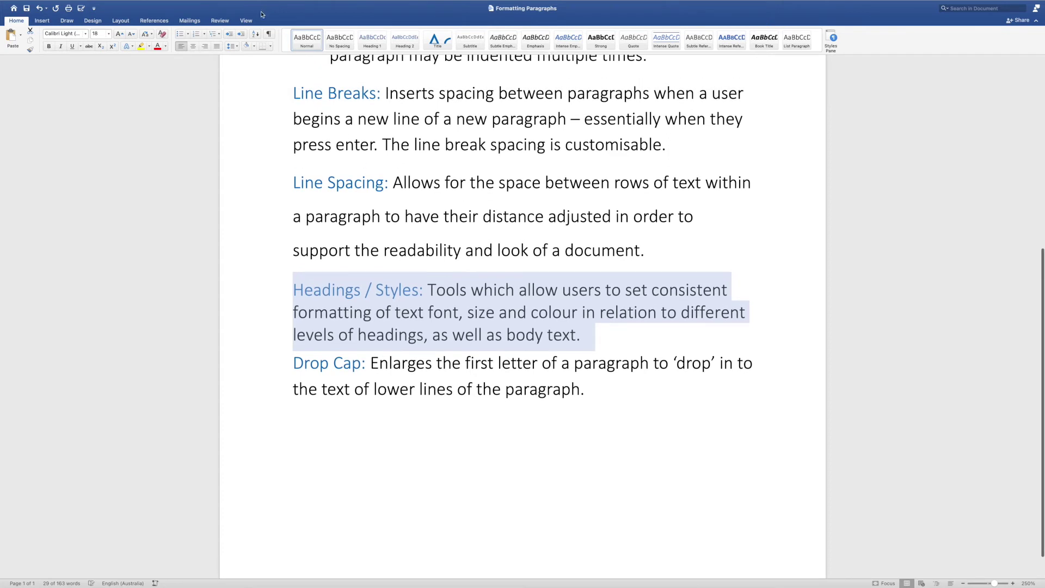
right_click(304, 44)
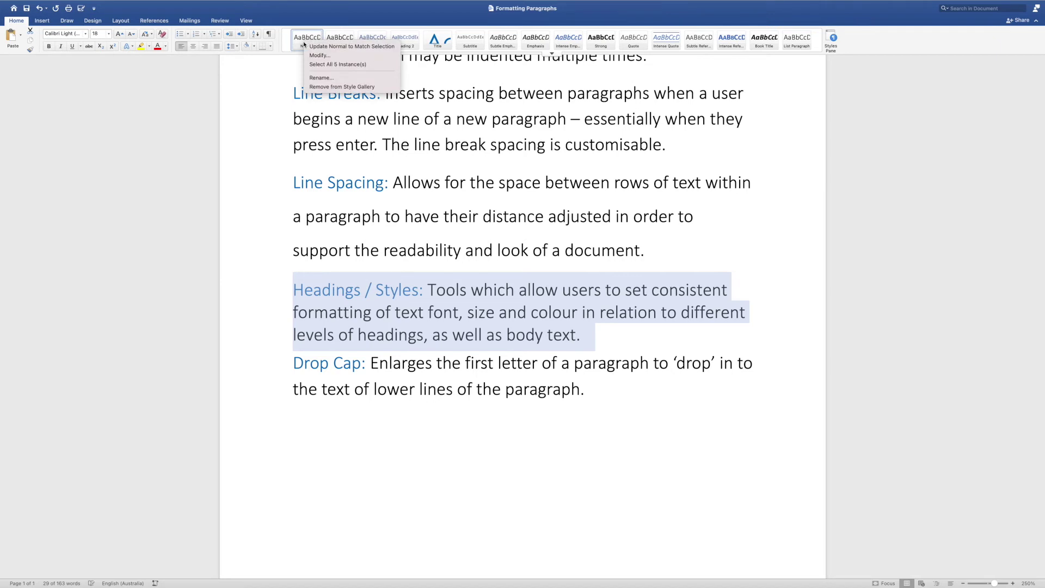
Step: Modify the Normal style to use Century Gothic with 12 pt spacing before and after paragraphs
click(320, 55)
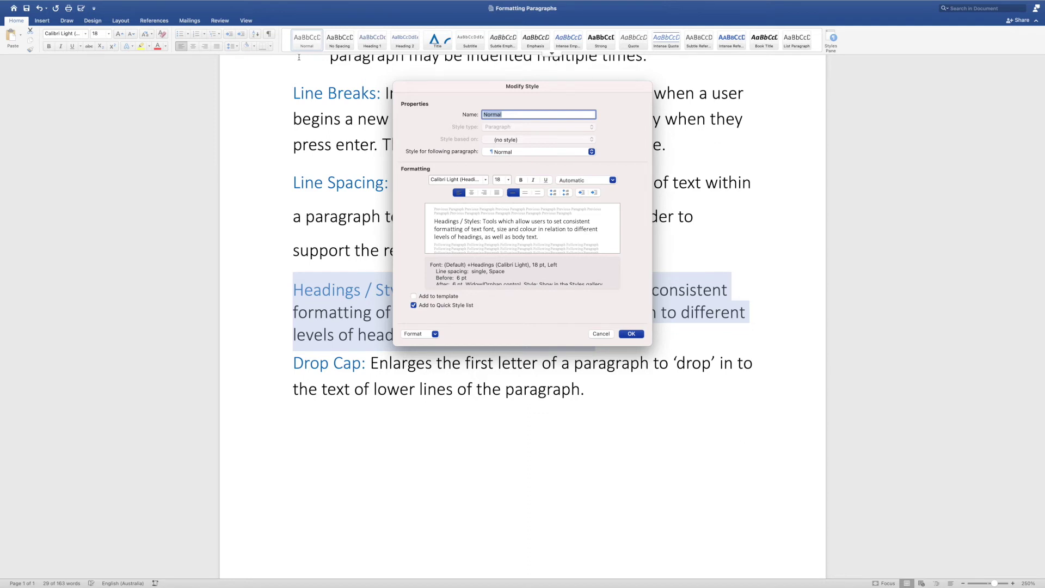
click(487, 181)
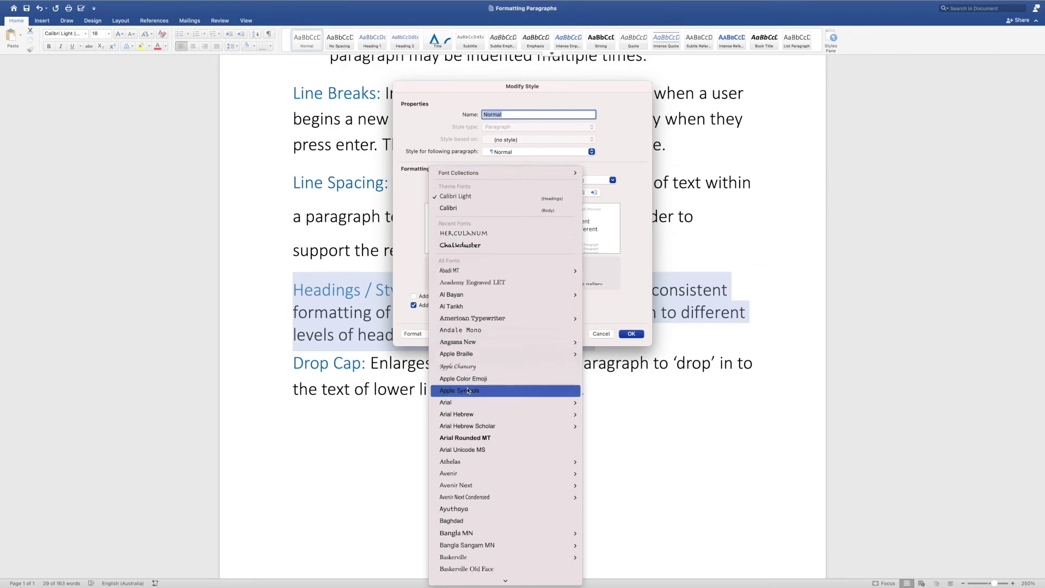
scroll(468, 390, down, 10)
scroll(468, 391, down, 5)
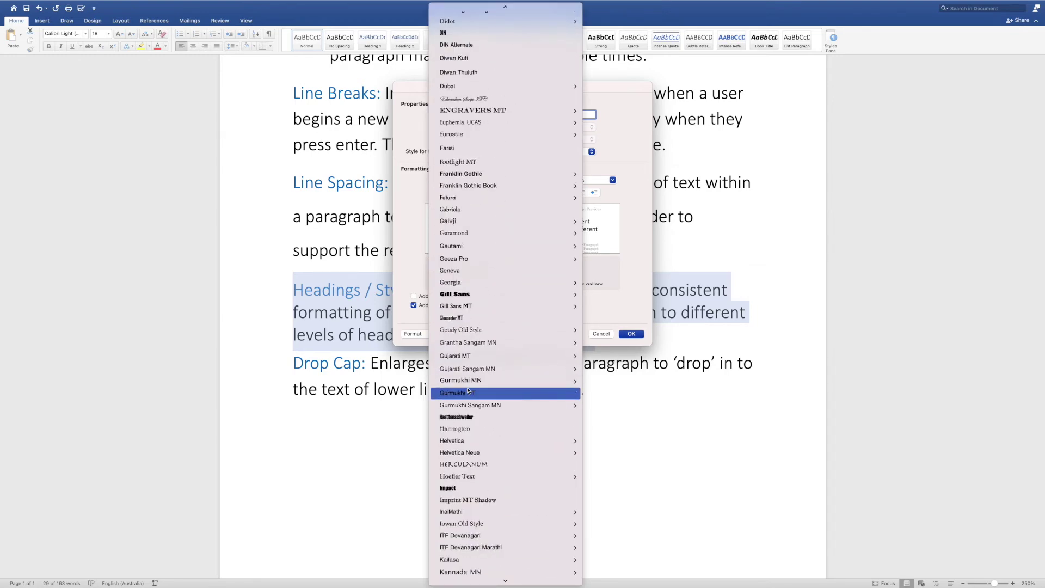
scroll(480, 136, up, 5)
mouse_move(479, 137)
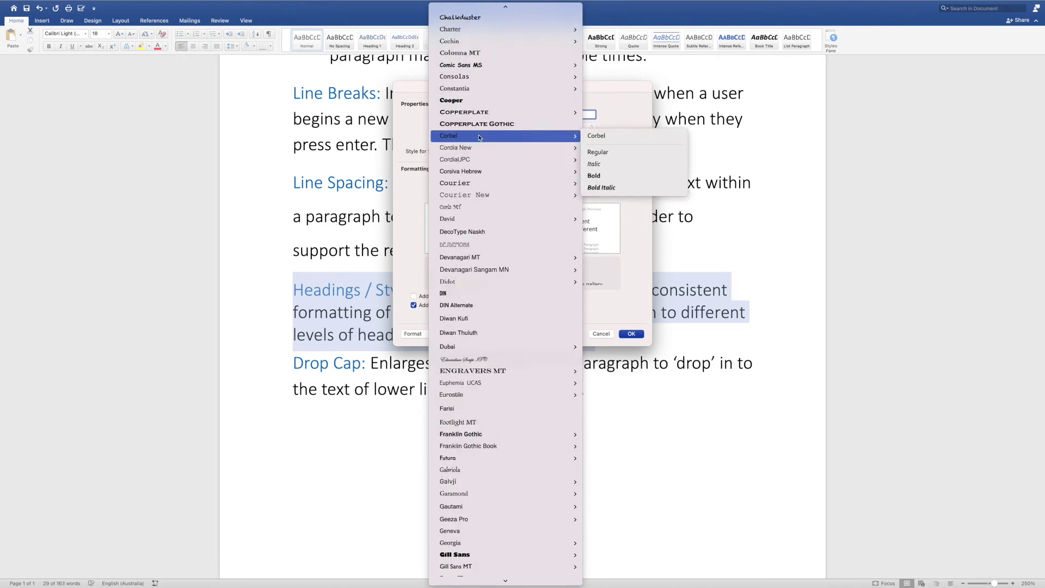
scroll(480, 136, up, 3)
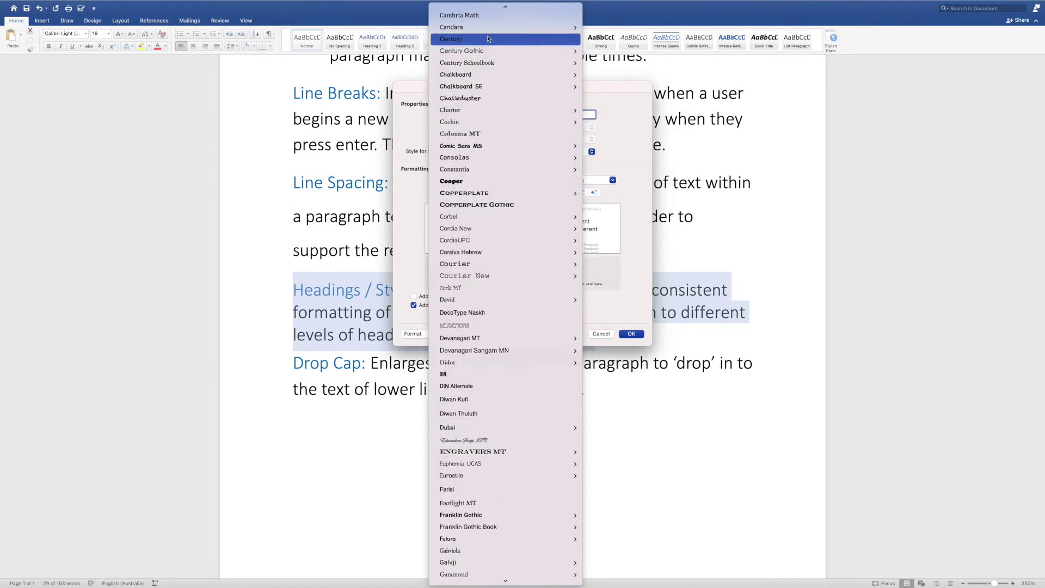
click(483, 54)
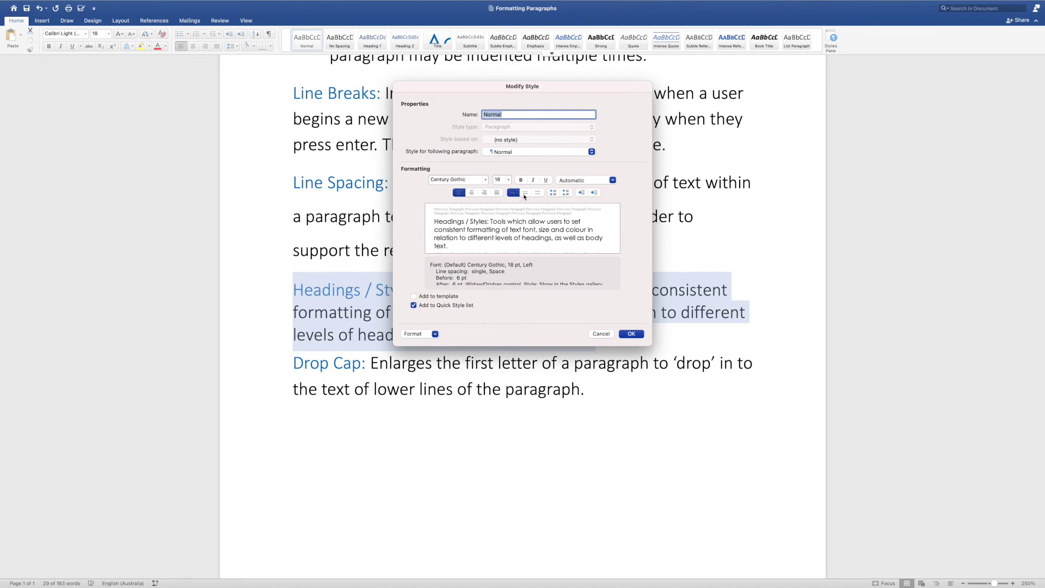
click(554, 195)
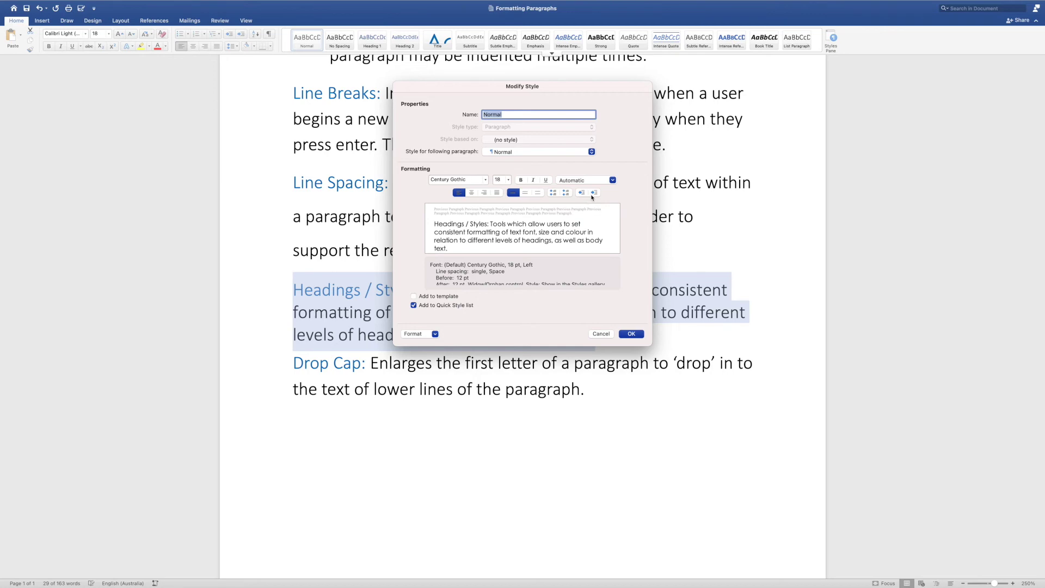
click(632, 334)
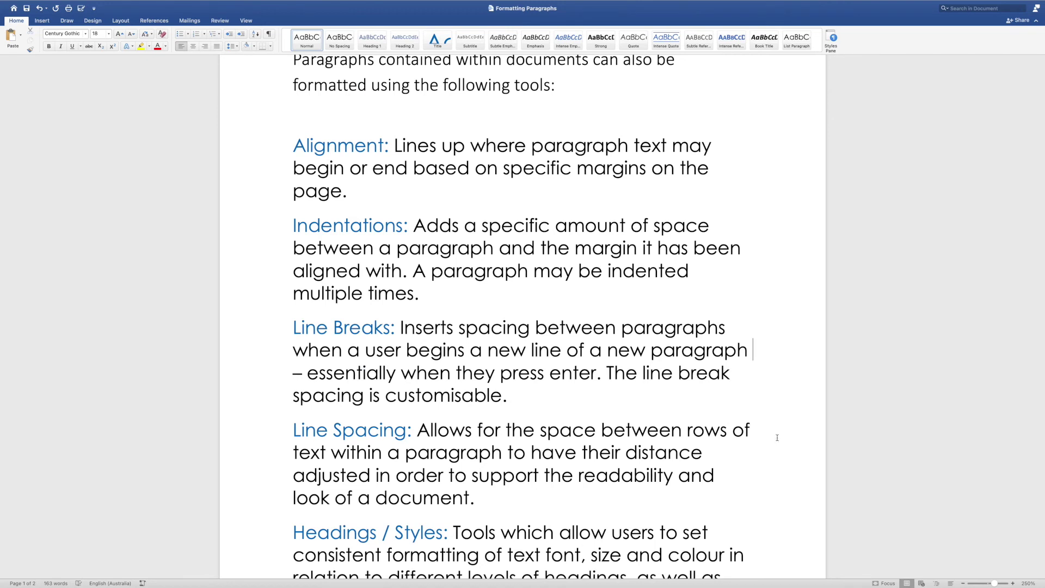
scroll(778, 438, down, 1)
scroll(454, 243, down, 5)
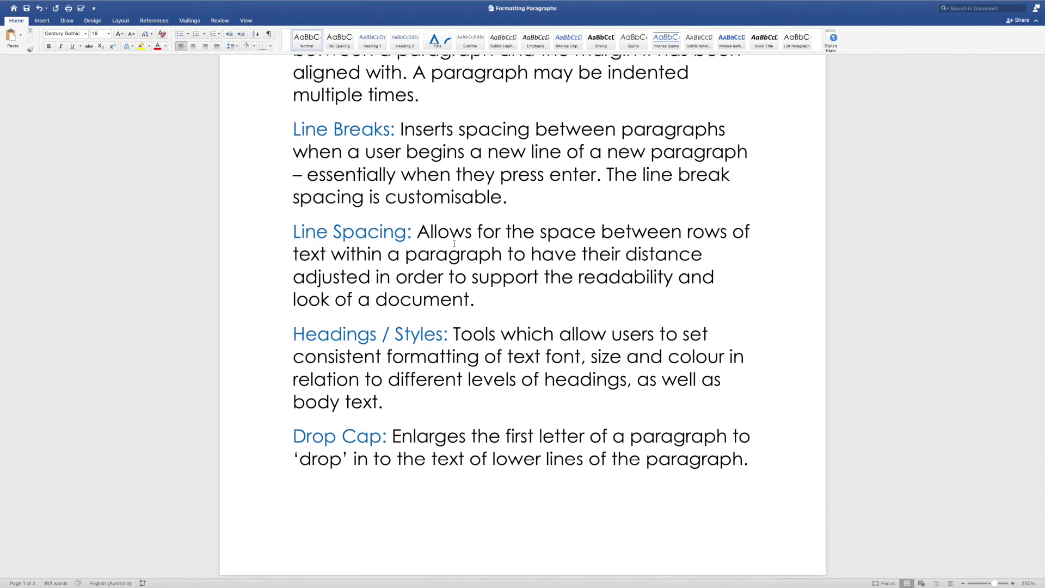
scroll(486, 337, up, 1)
scroll(486, 337, up, 3)
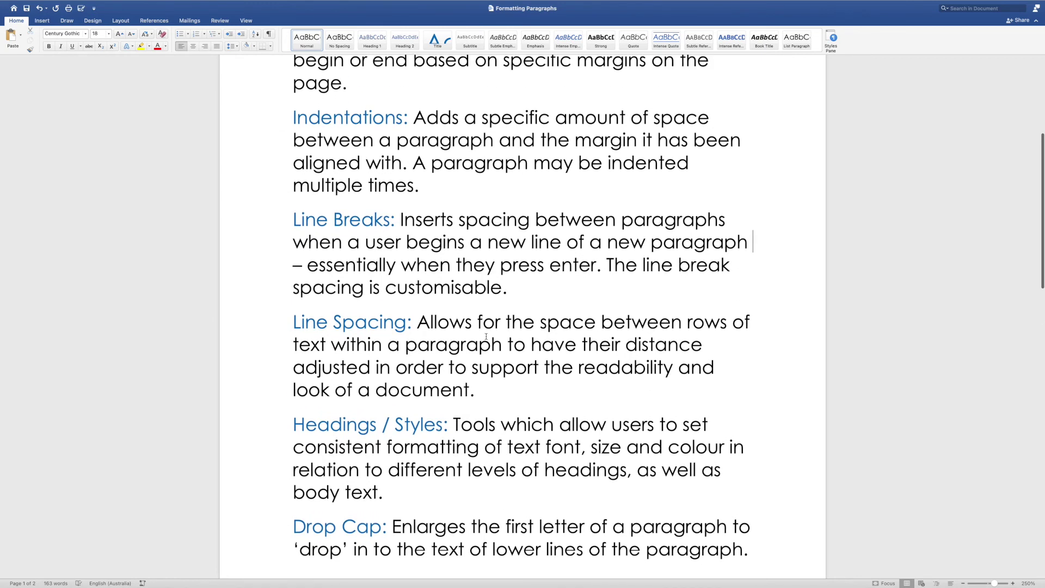
scroll(436, 408, down, 4)
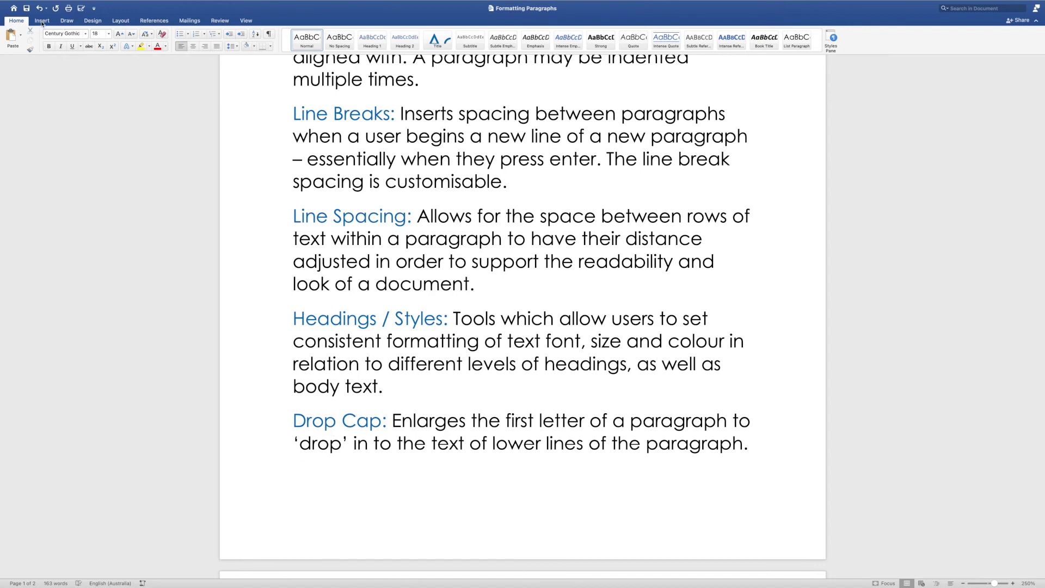
click(42, 21)
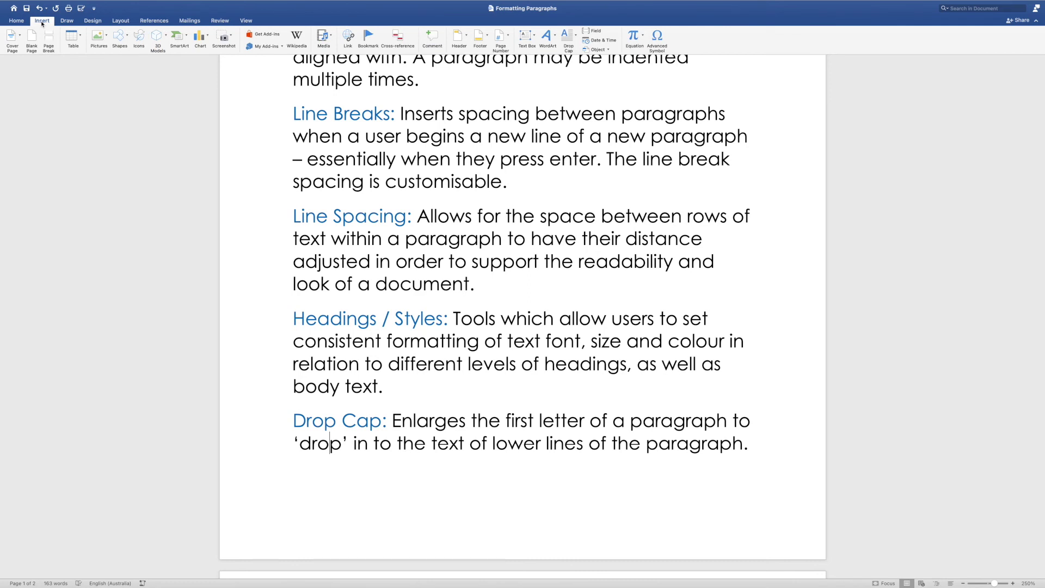
Step: Give the Drop Cap paragraph a Dropped initial D with 2 lines to drop
click(574, 43)
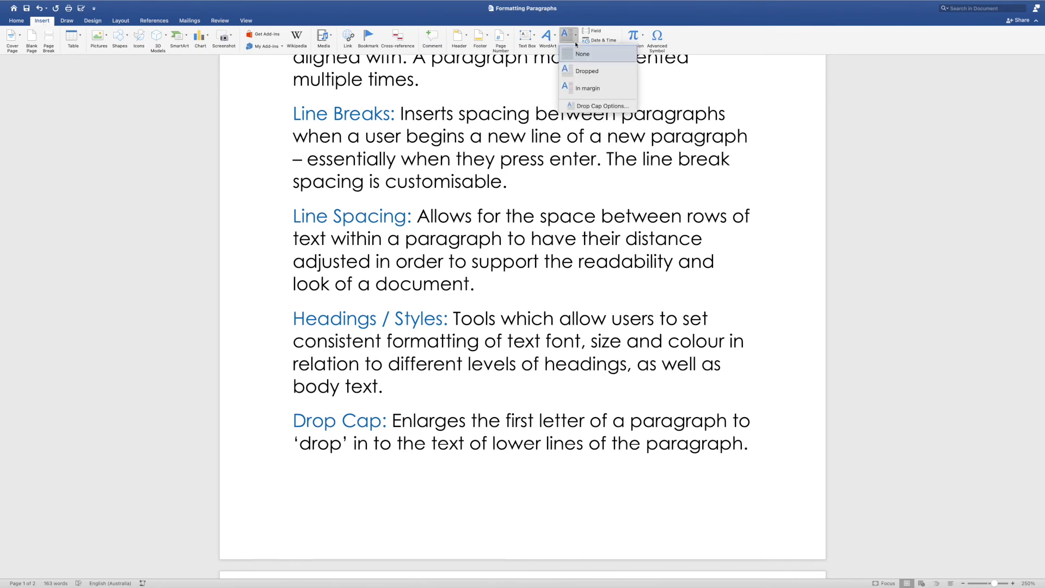
click(590, 106)
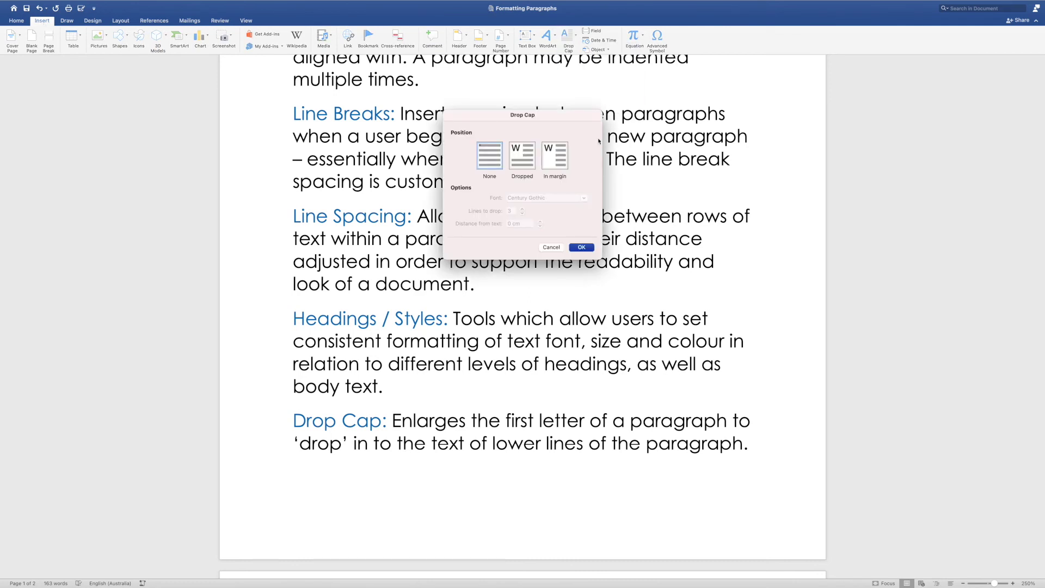
click(521, 162)
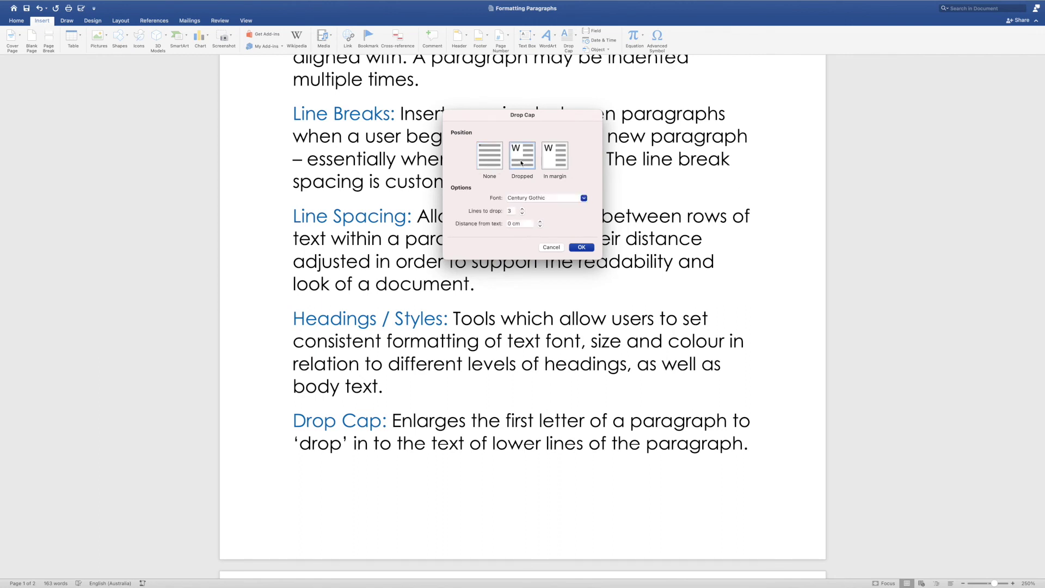
click(523, 213)
click(581, 248)
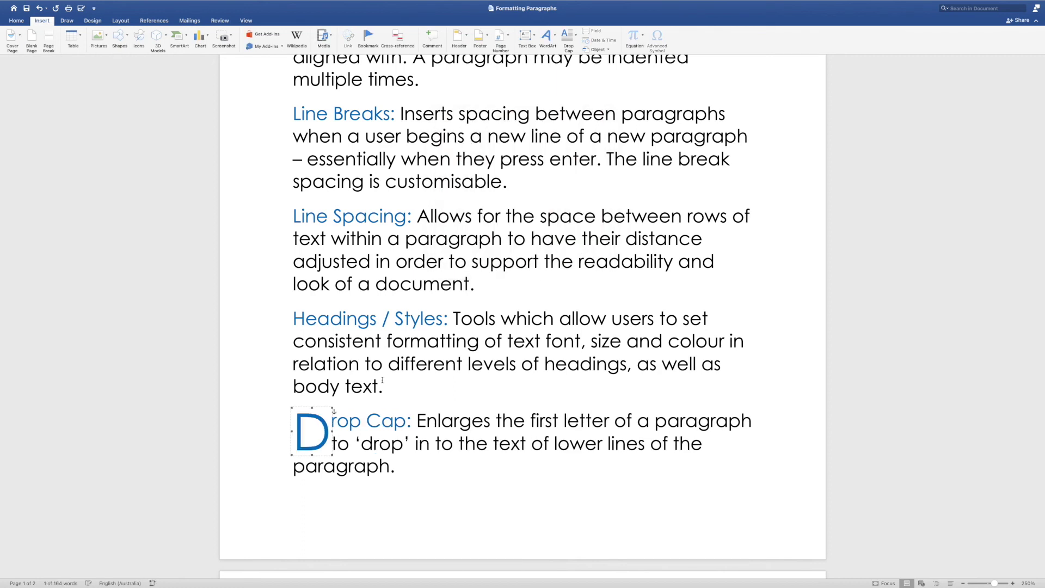
click(344, 434)
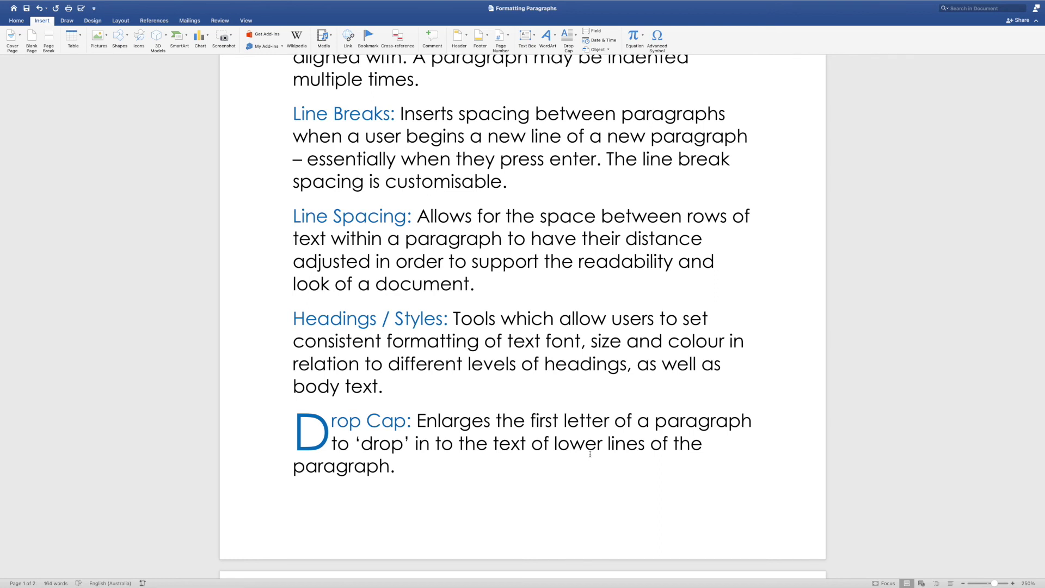
click(349, 331)
Step: Set a Dropped initial H, 2 lines deep, on the Headings / Styles paragraph
click(578, 43)
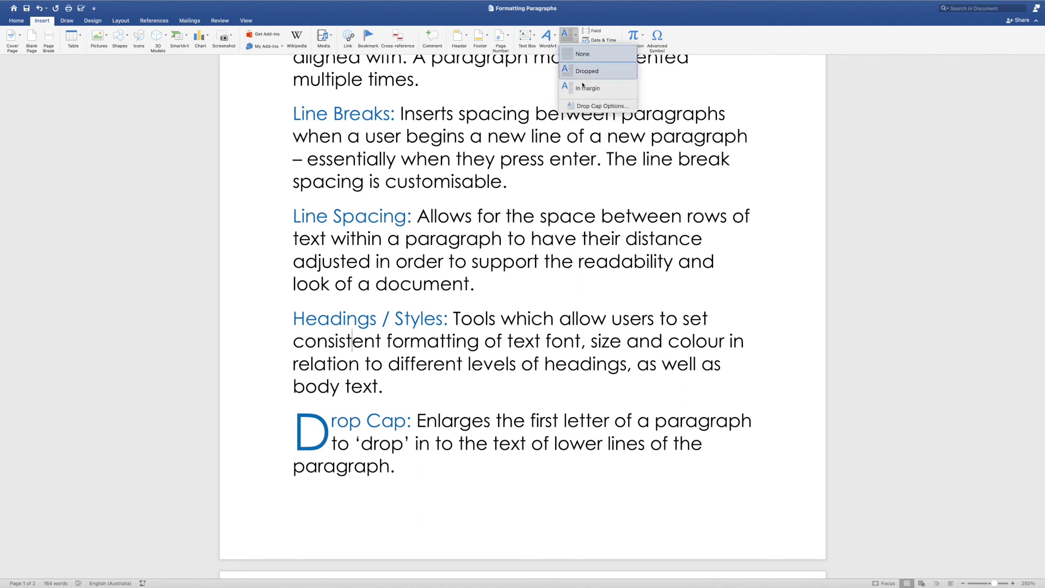
click(589, 107)
click(531, 160)
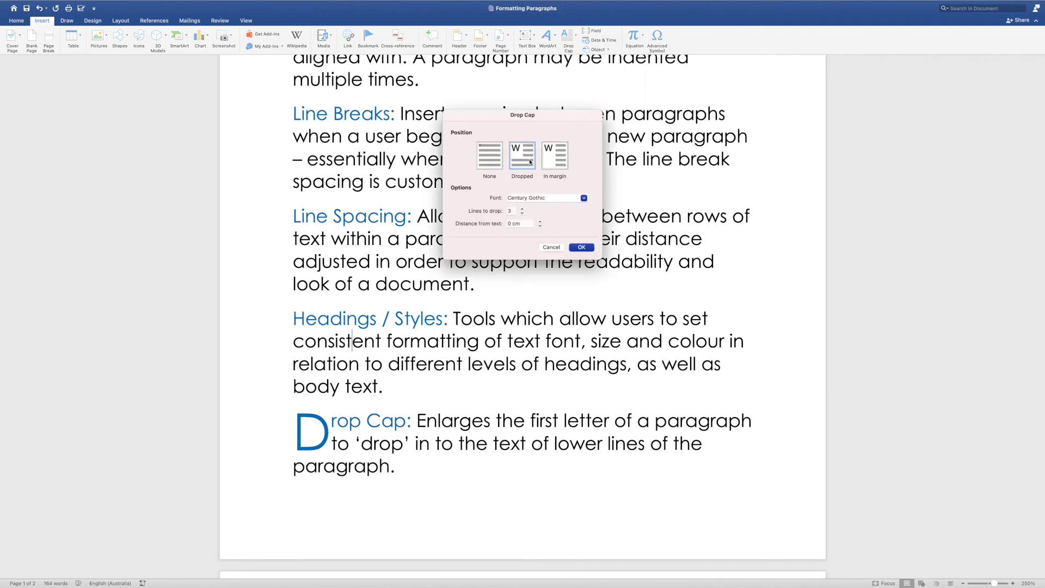
click(523, 214)
click(583, 249)
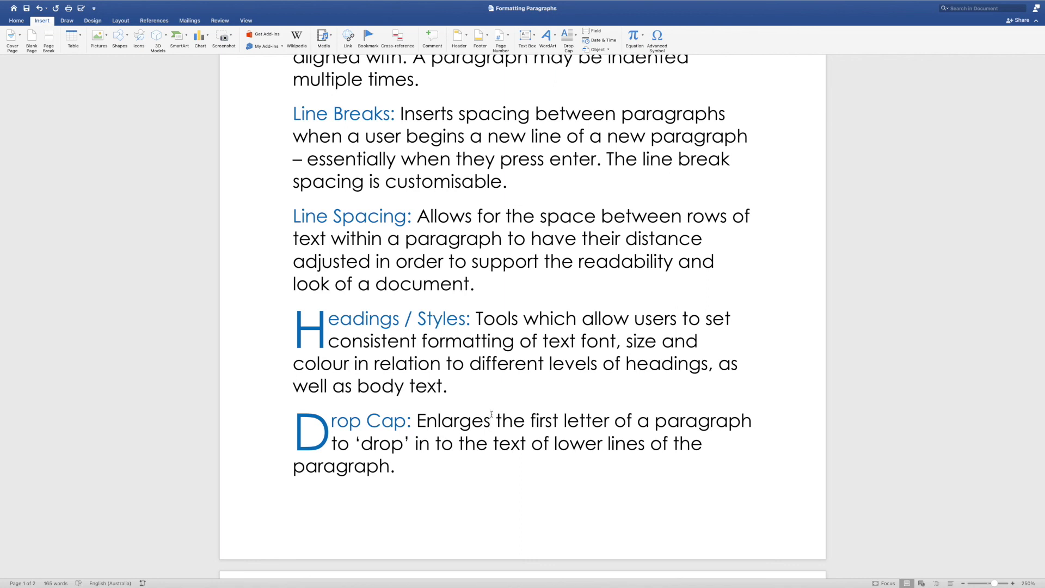
scroll(492, 415, up, 10)
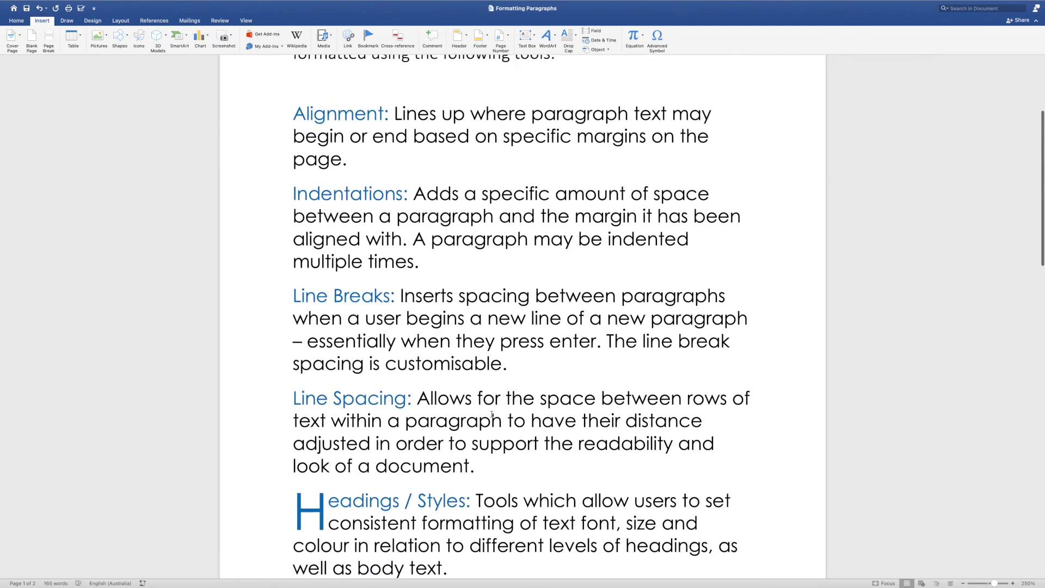
scroll(476, 446, up, 3)
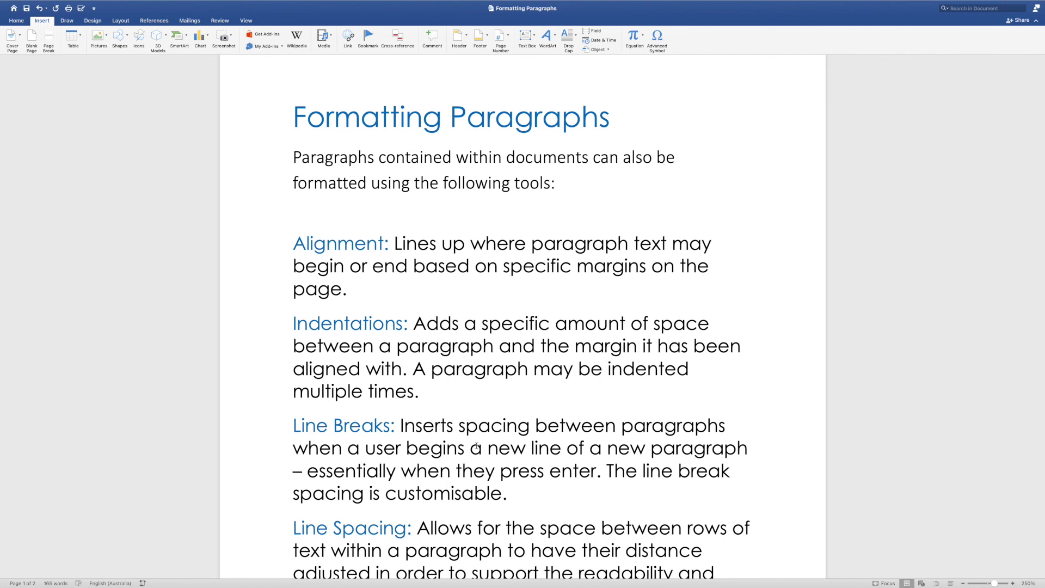
scroll(476, 446, down, 4)
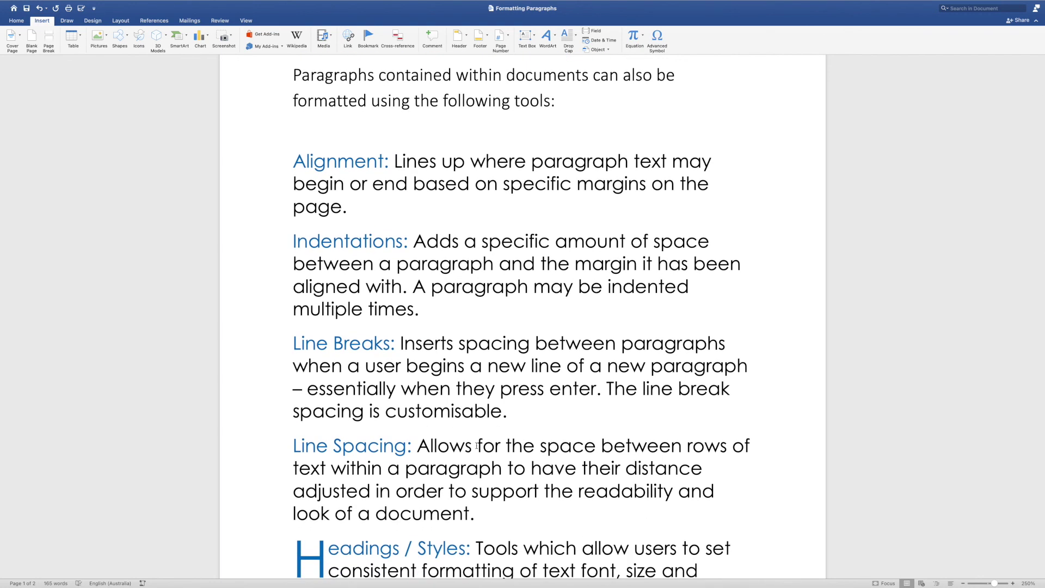
scroll(477, 446, down, 8)
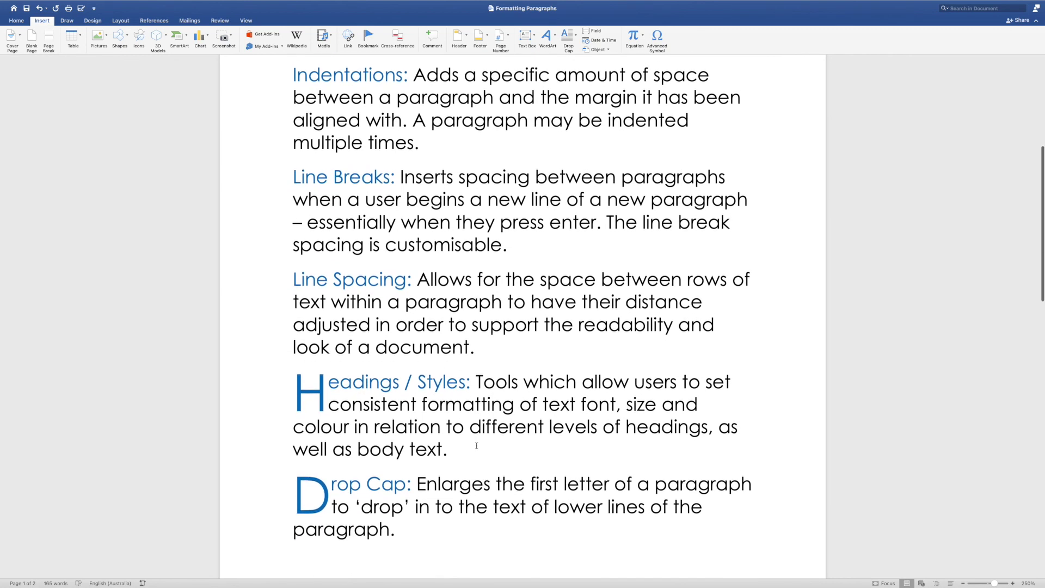
scroll(477, 446, down, 1)
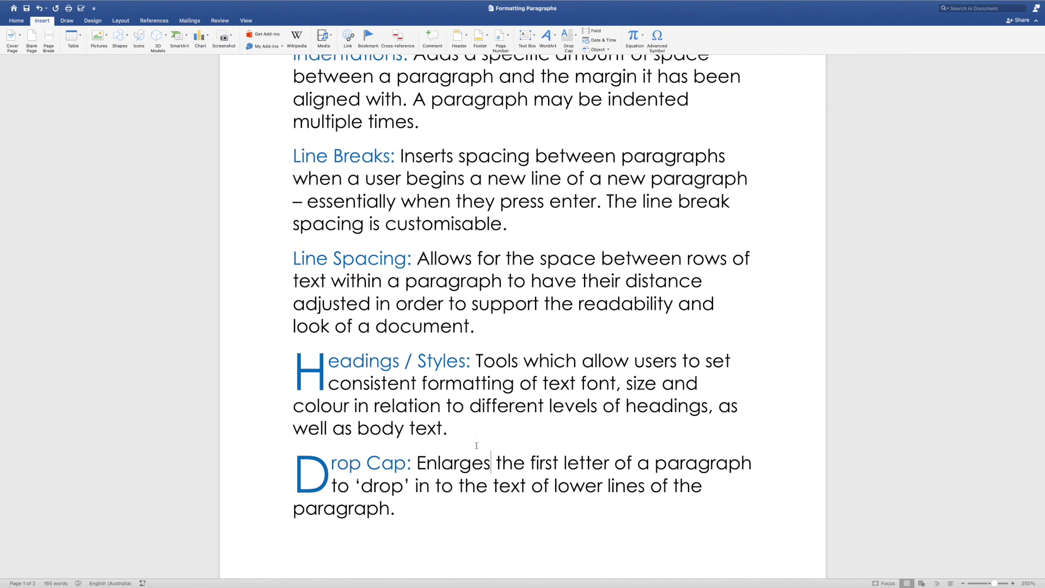